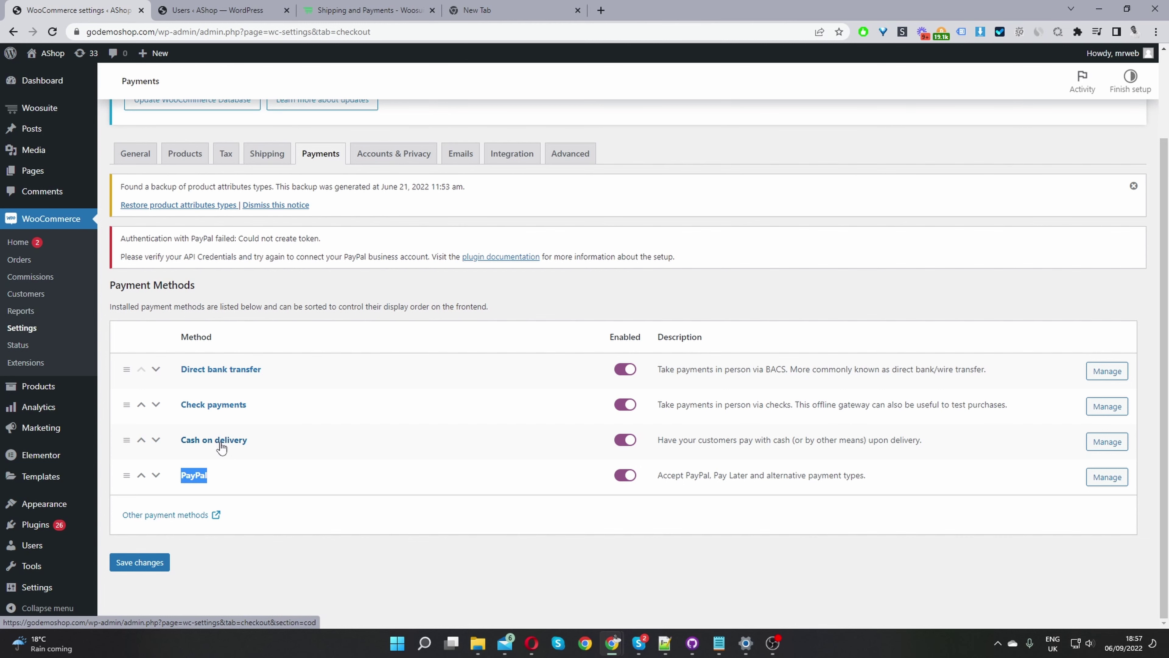
# Back in WooCommerce payment settings, open Woosuite Addons in a new tab and switch to it.
pyautogui.click(368, 10)
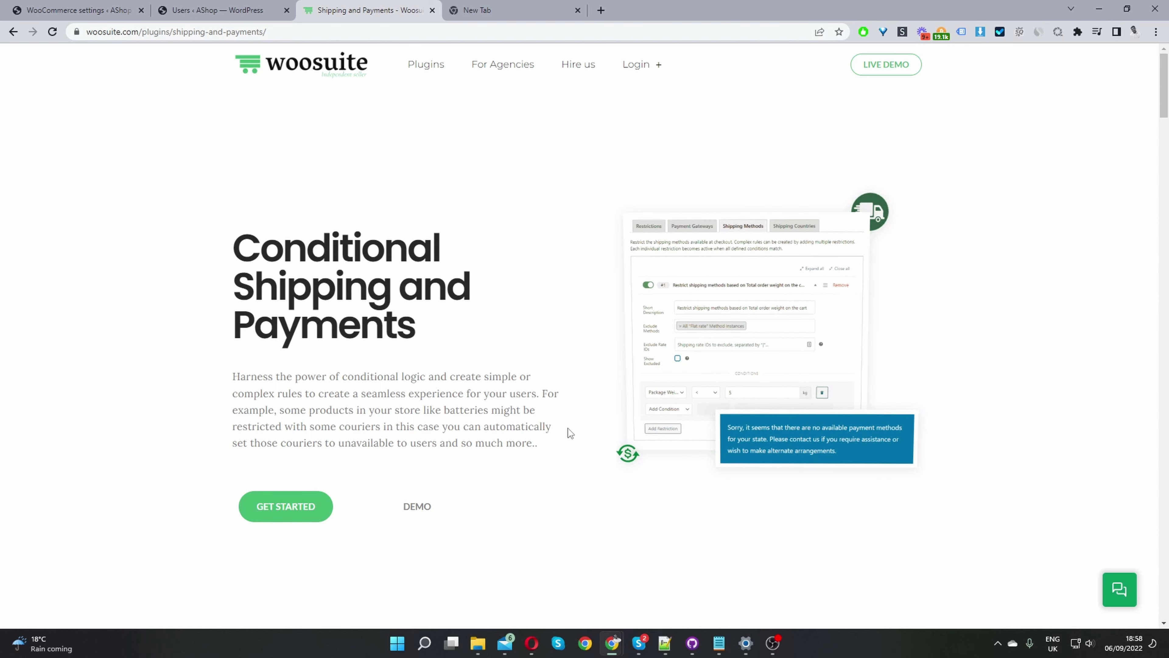
pyautogui.click(115, 5)
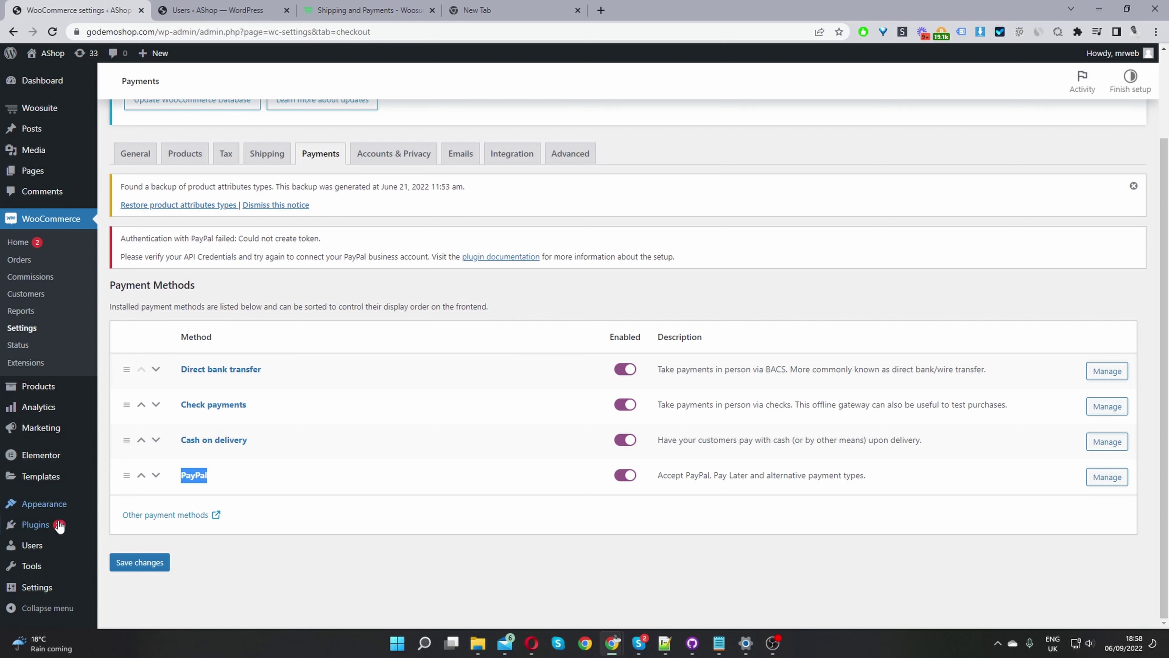
pyautogui.moveTo(54, 524)
pyautogui.moveTo(58, 114)
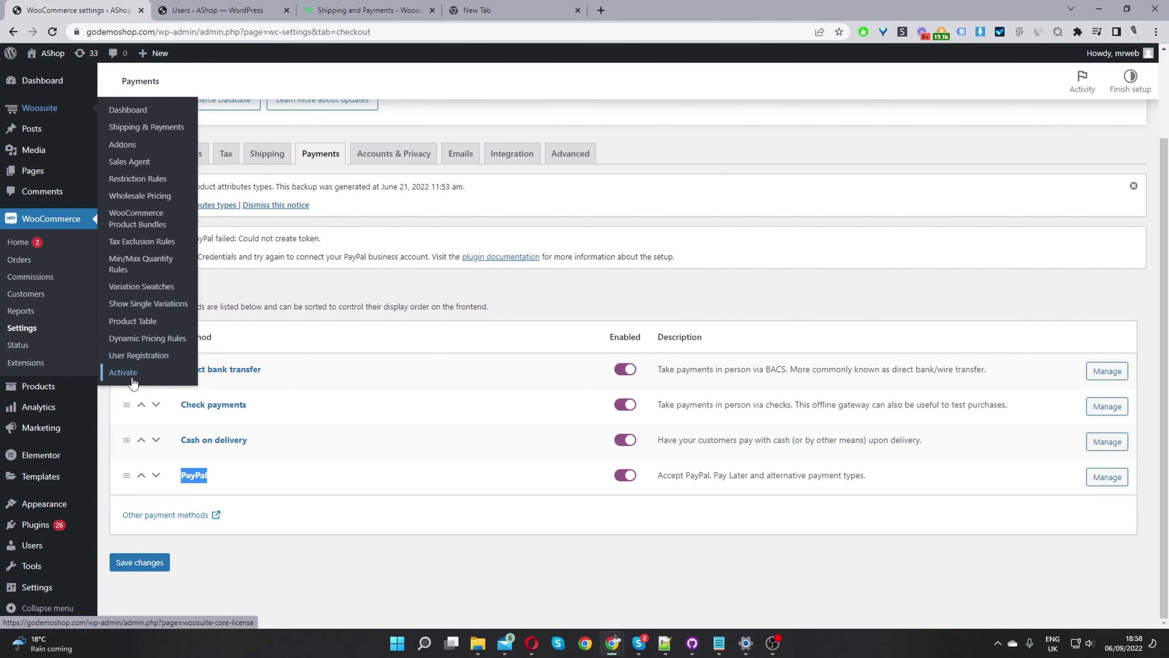
pyautogui.middleClick(133, 148)
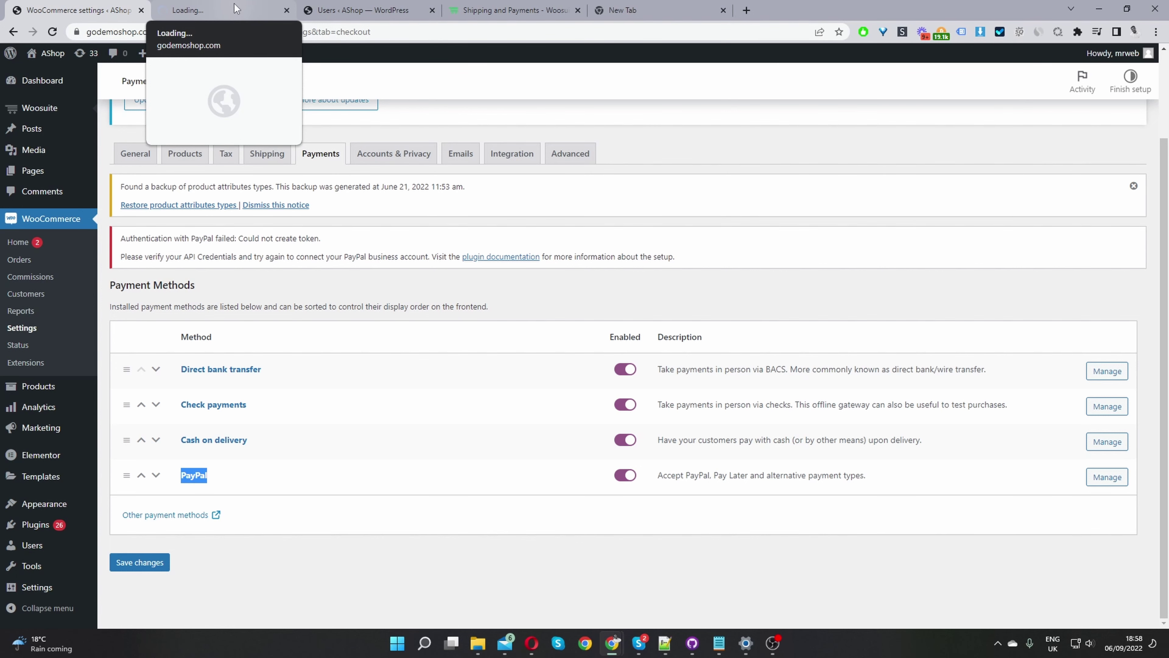
pyautogui.click(234, 9)
# Scroll to the Dynamic Shipping and Payments addon card and open its Manage settings.
pyautogui.scroll(-10, 524, 342)
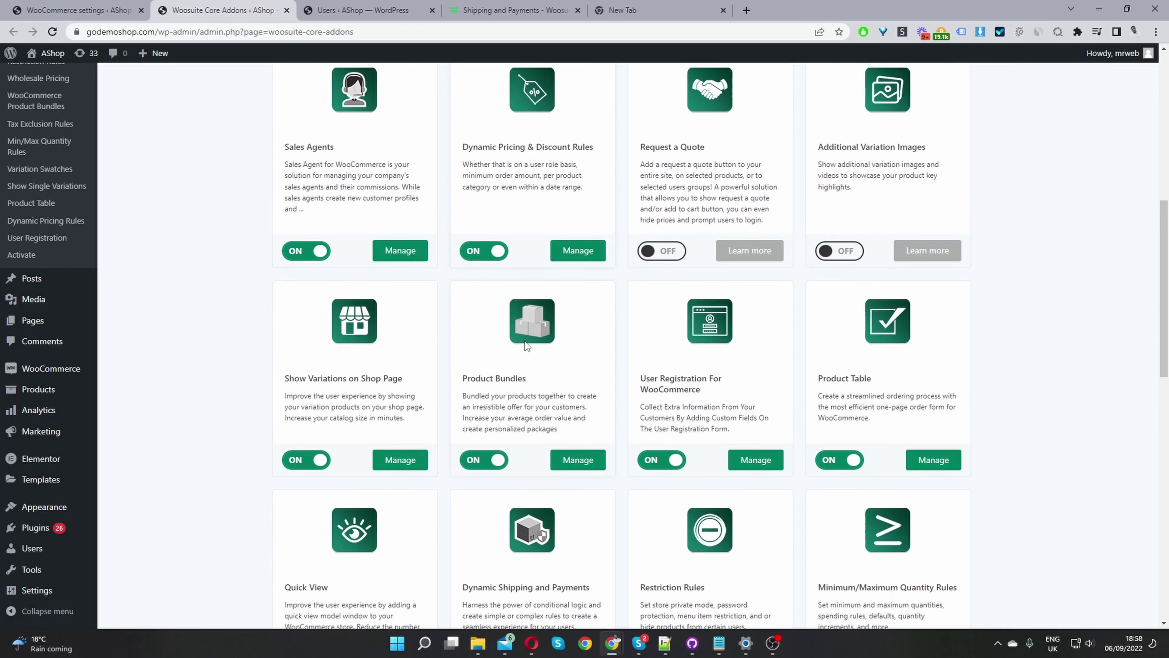
pyautogui.scroll(-1, 524, 342)
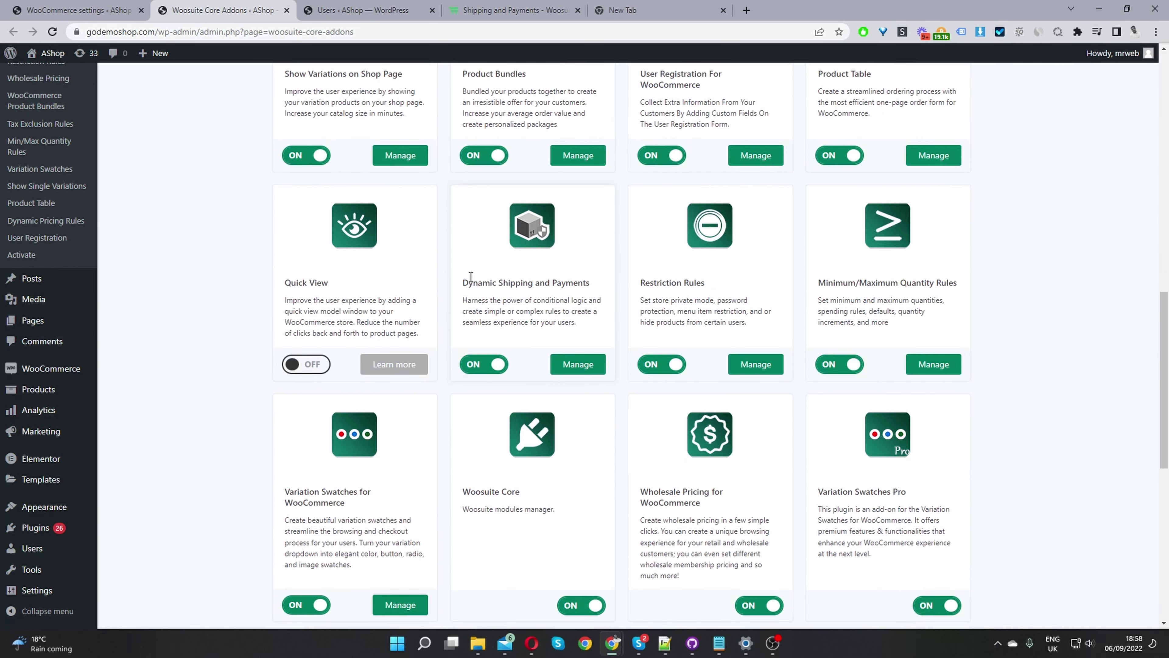
pyautogui.moveTo(491, 284); pyautogui.dragTo(529, 283)
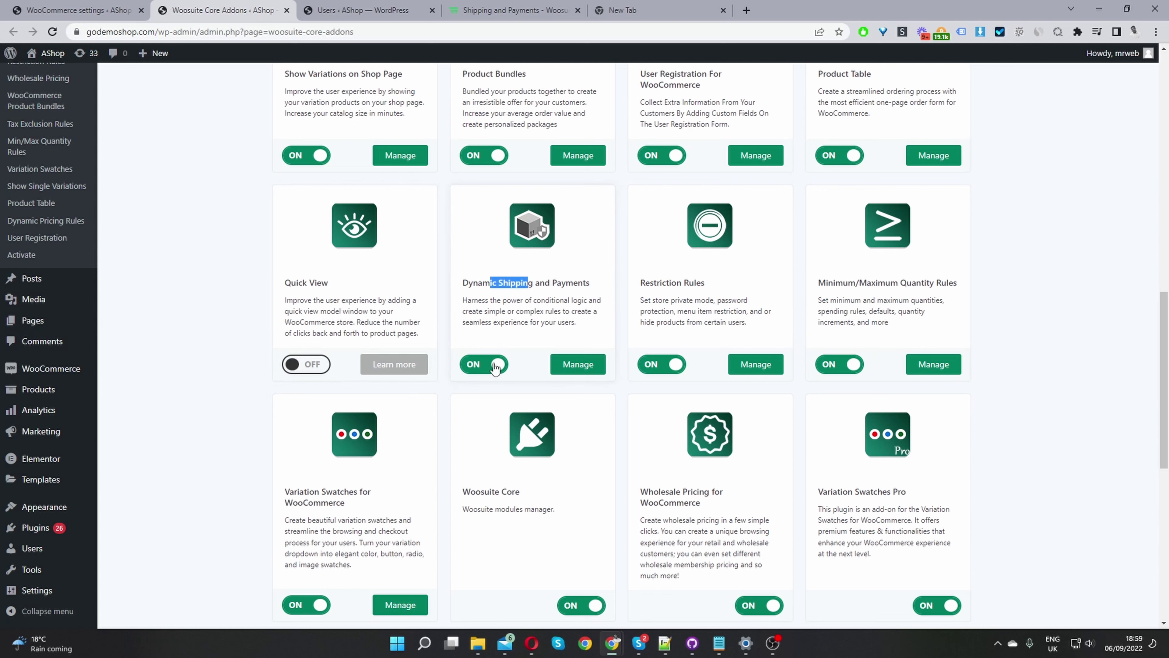
pyautogui.click(578, 365)
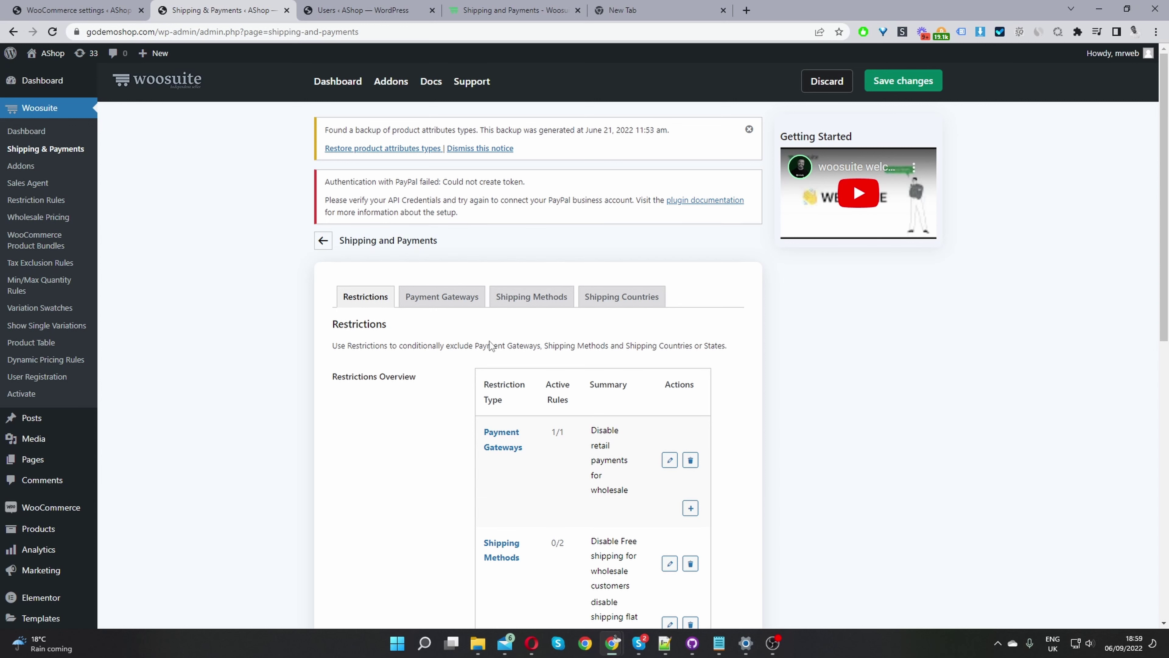
# Under Payment Gateways, add restriction #2 described 'Disable wholesale payments for retail'.
pyautogui.click(443, 297)
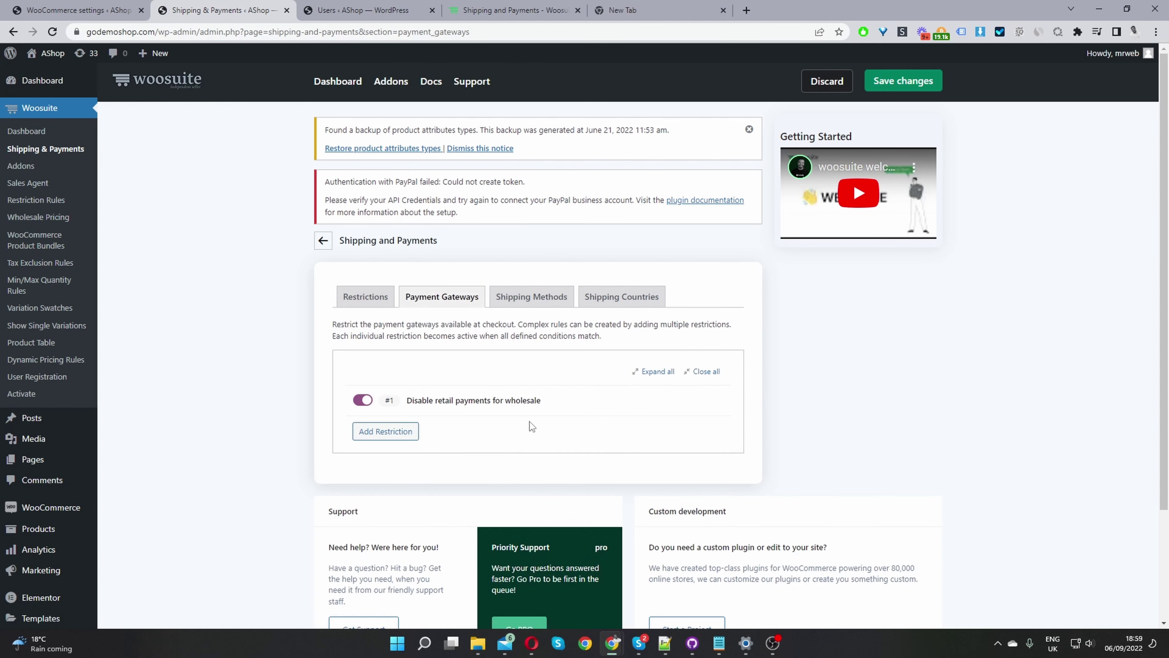
pyautogui.click(380, 433)
pyautogui.click(444, 472)
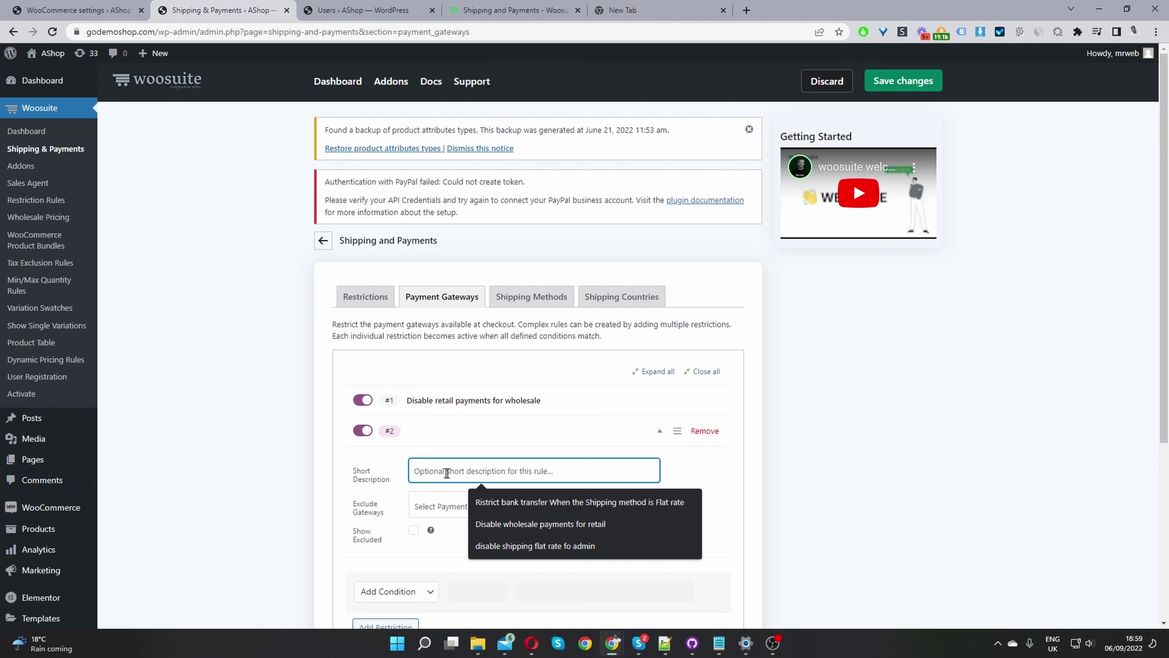
pyautogui.click(508, 525)
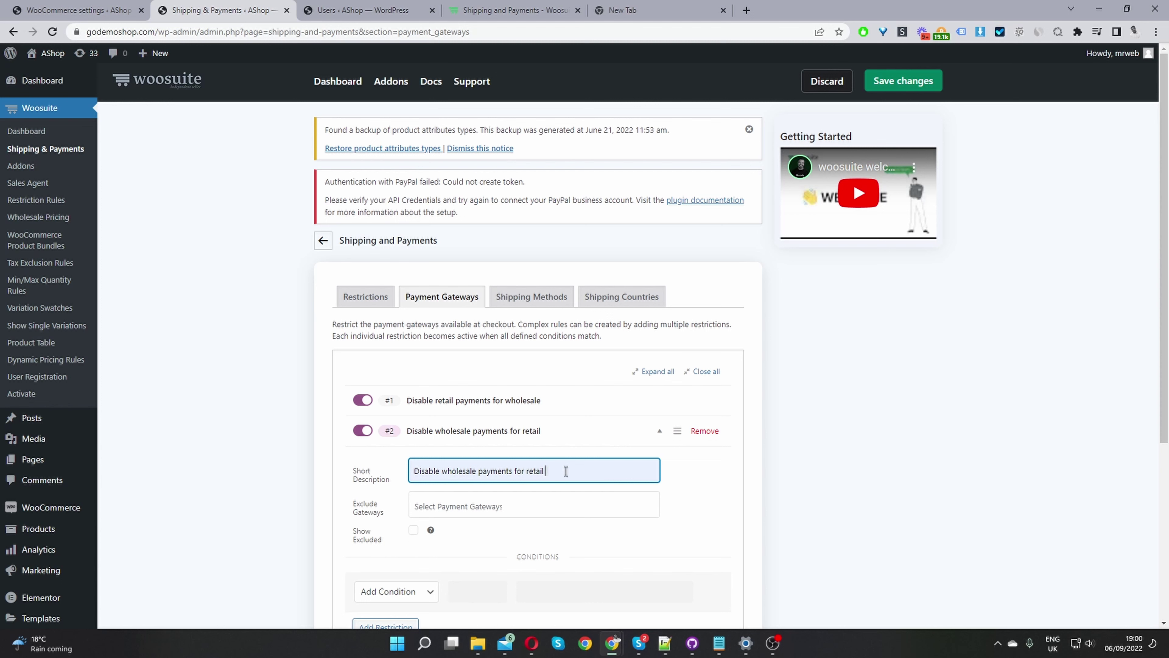
pyautogui.click(442, 507)
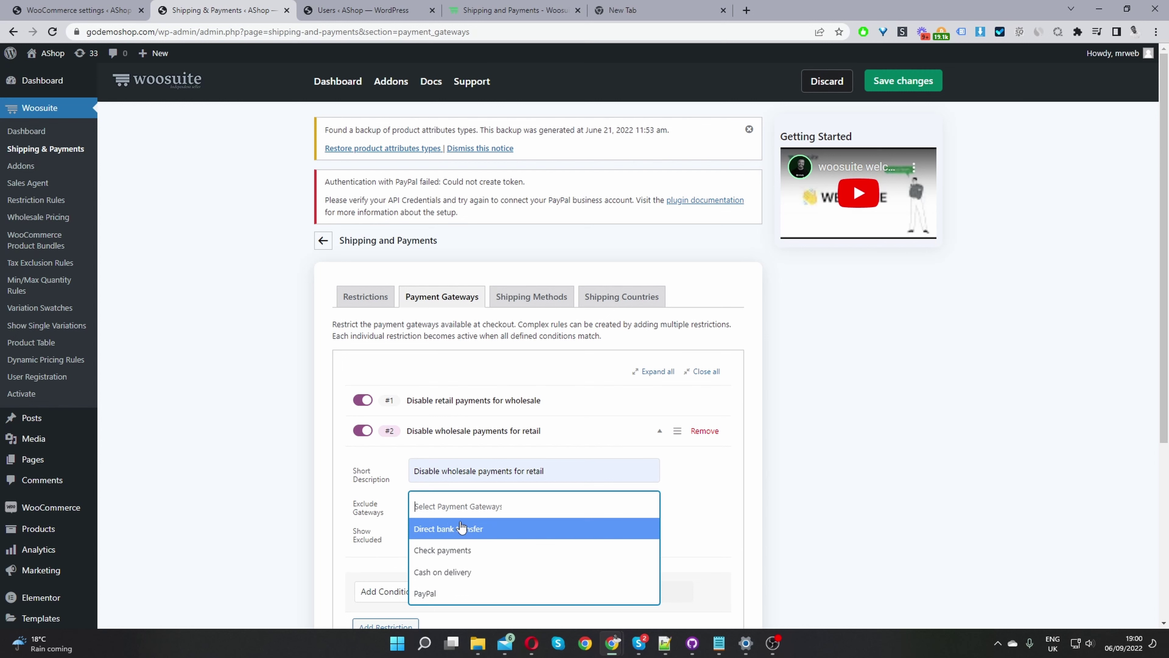
# Exclude Direct bank transfer, Check payments and Cash on delivery in restriction #2.
pyautogui.click(485, 532)
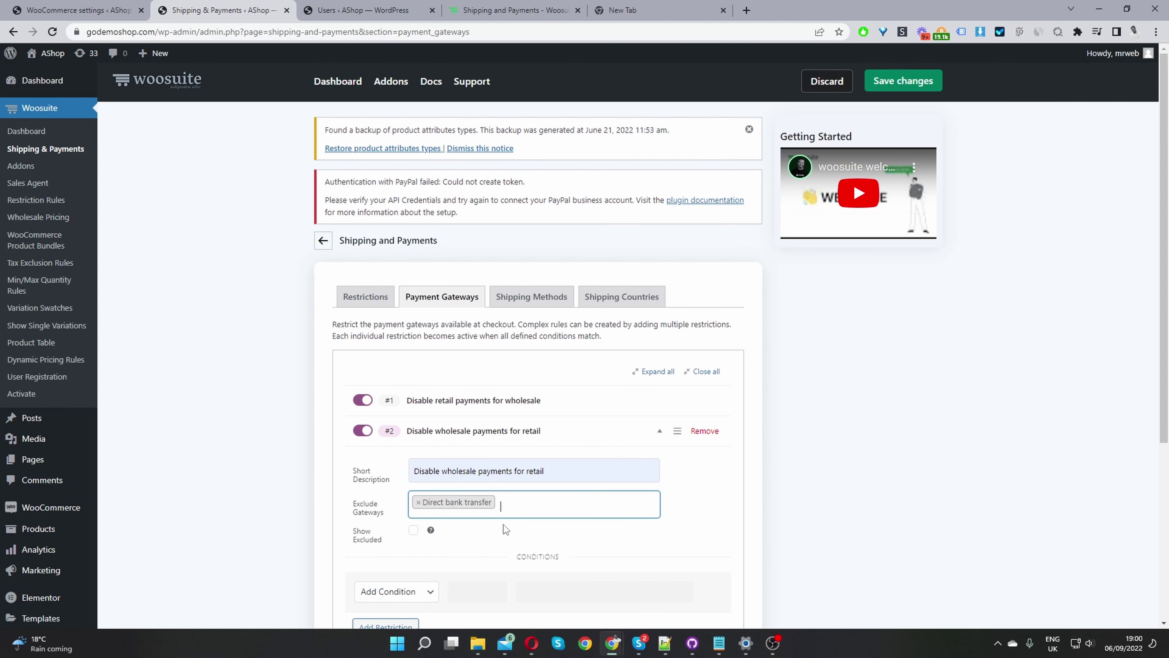
pyautogui.click(521, 510)
pyautogui.click(477, 551)
pyautogui.click(559, 523)
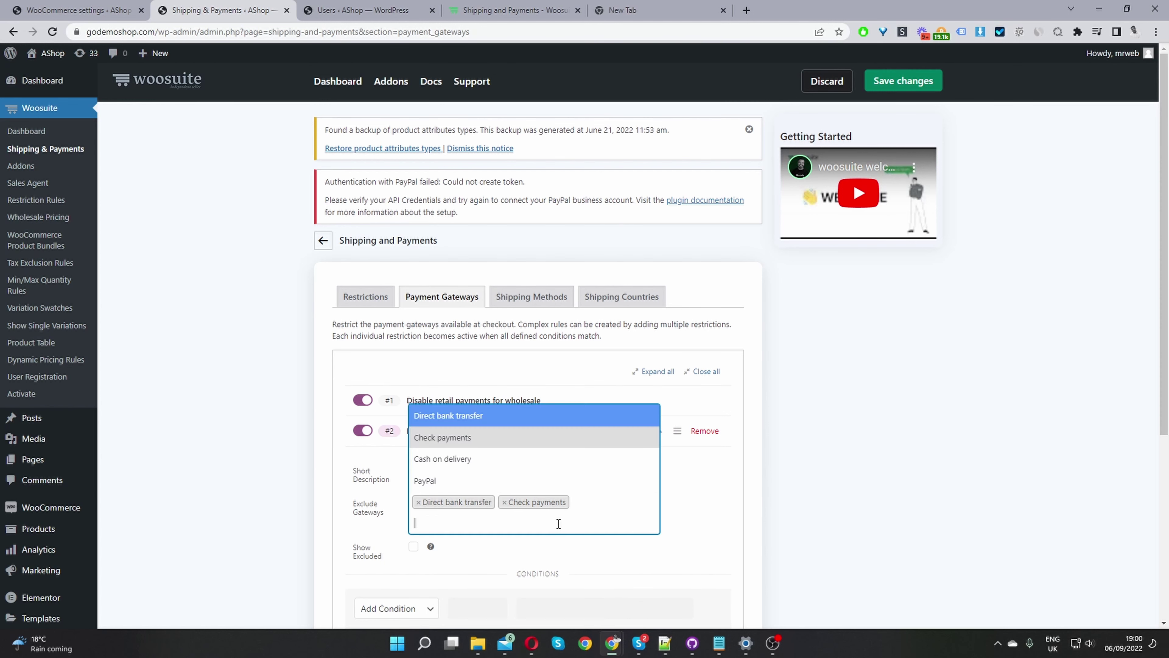
pyautogui.click(478, 460)
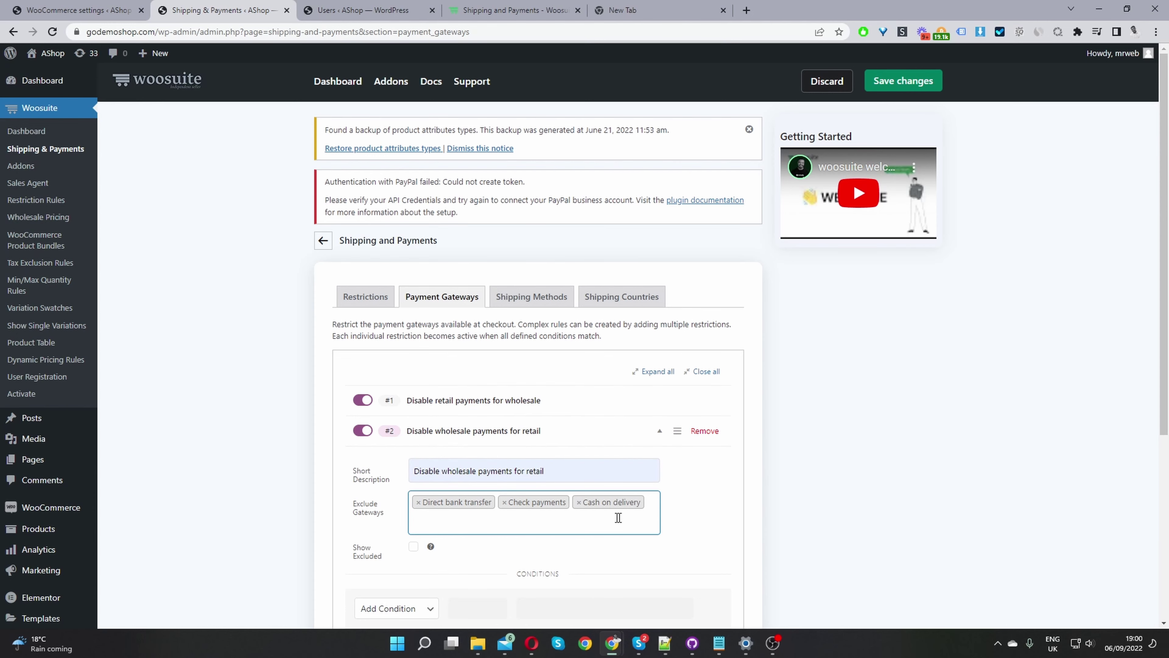
pyautogui.scroll(-3, 611, 514)
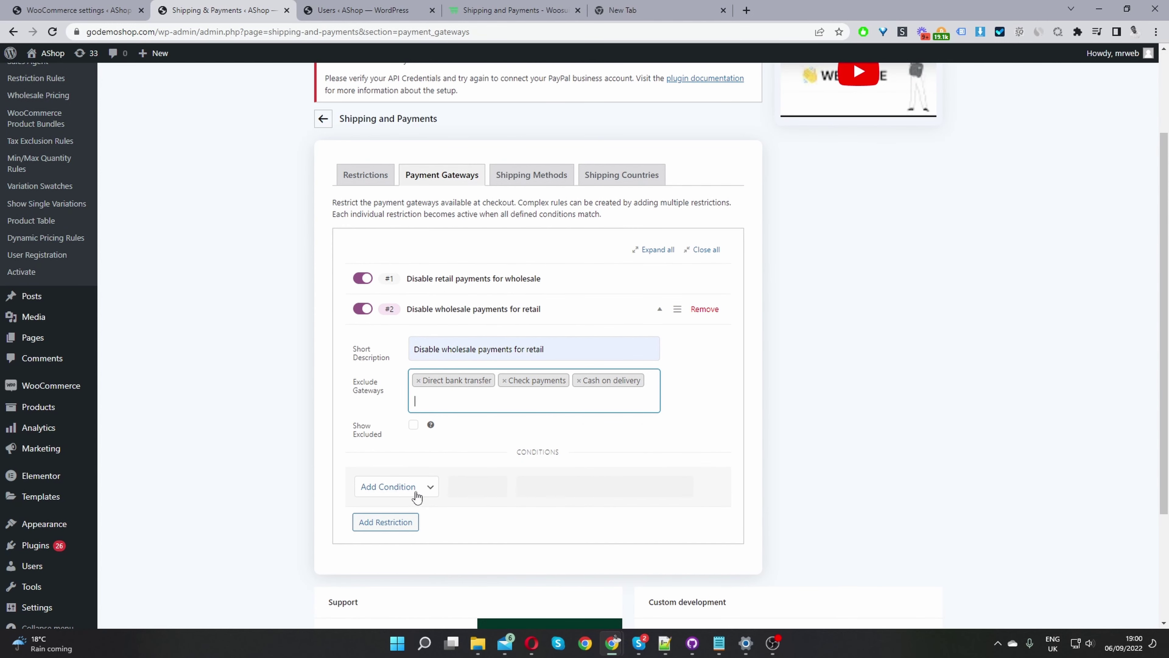
# Toggle Show Excluded on and back off so excluded gateways stay hidden.
pyautogui.click(414, 426)
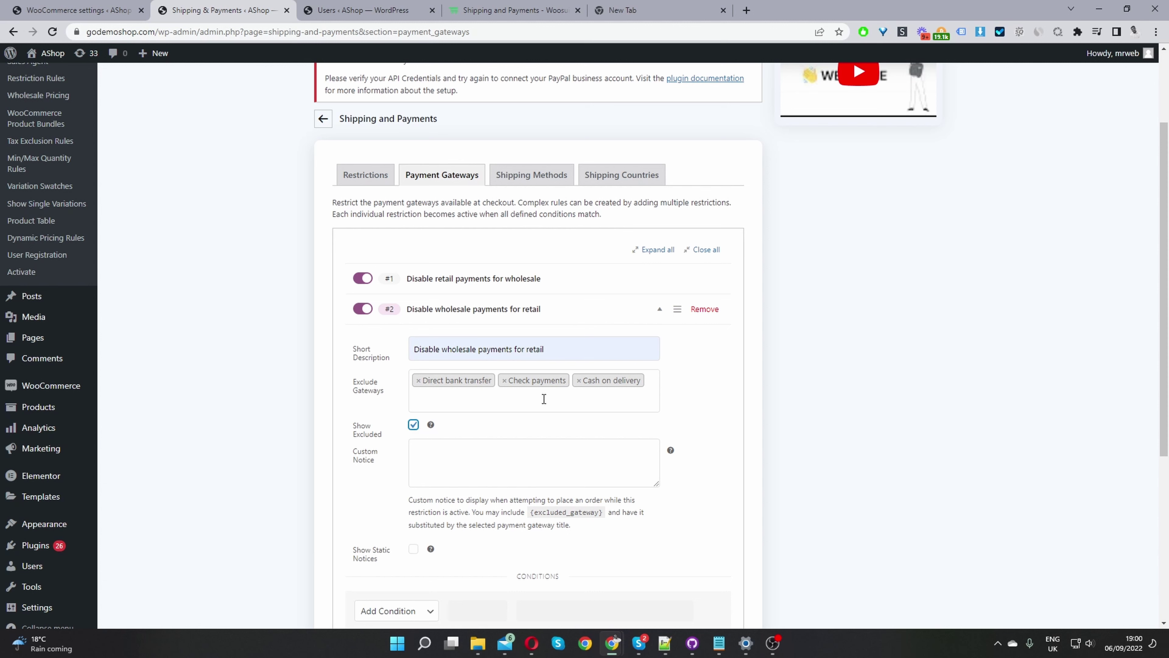
pyautogui.click(494, 440)
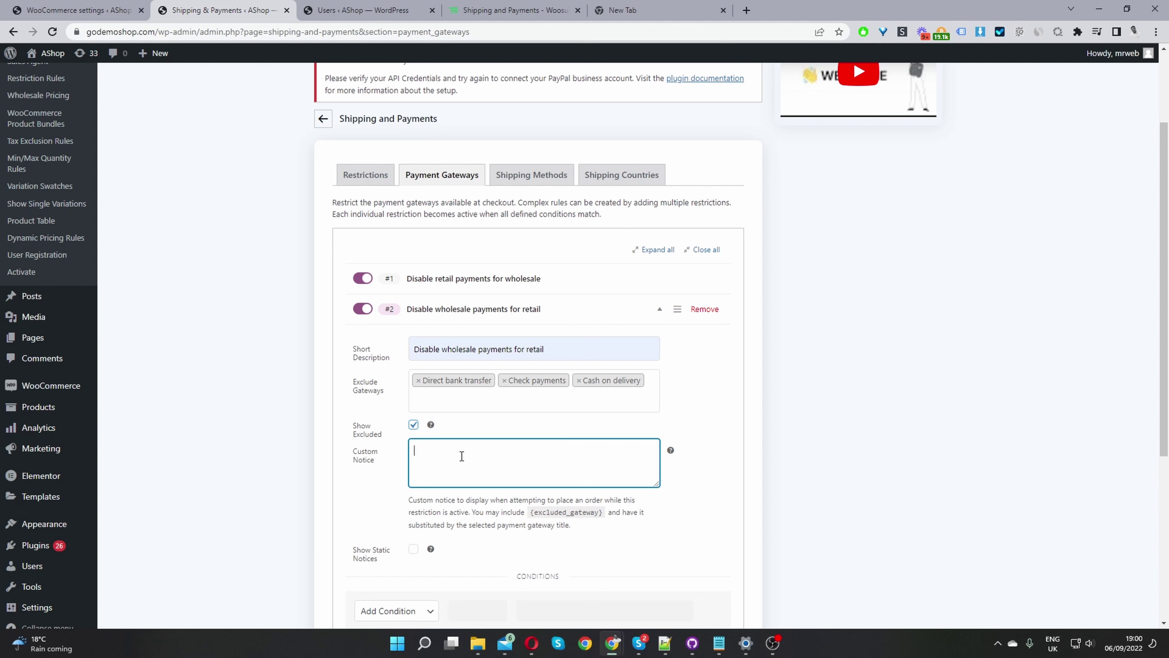
pyautogui.click(414, 424)
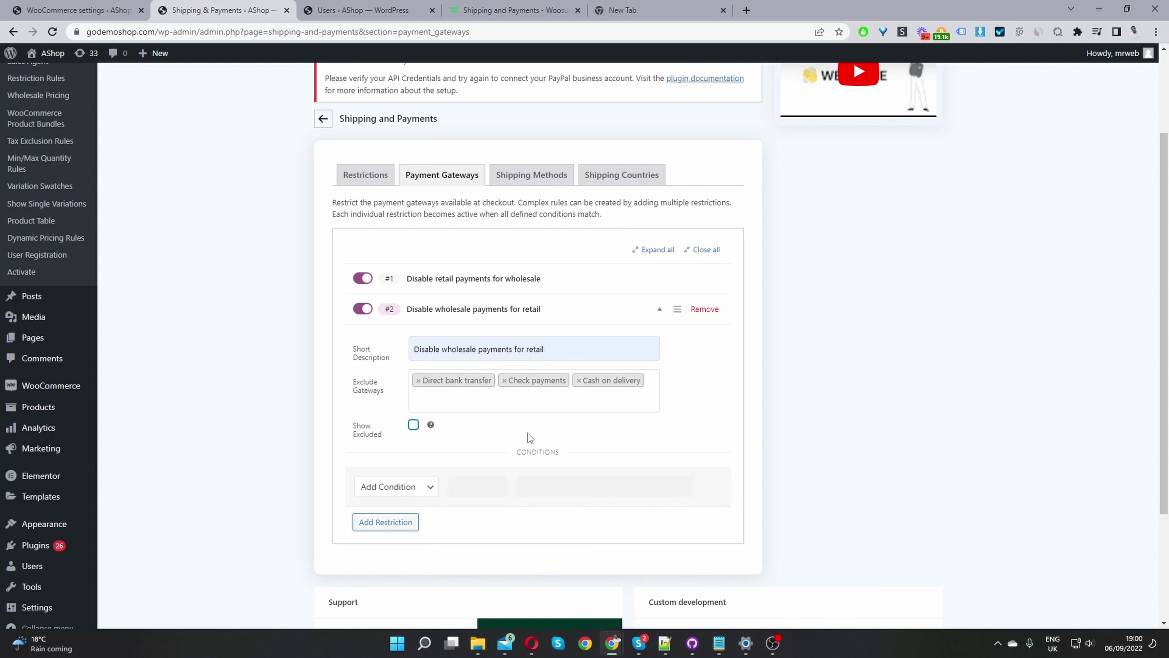
pyautogui.click(417, 484)
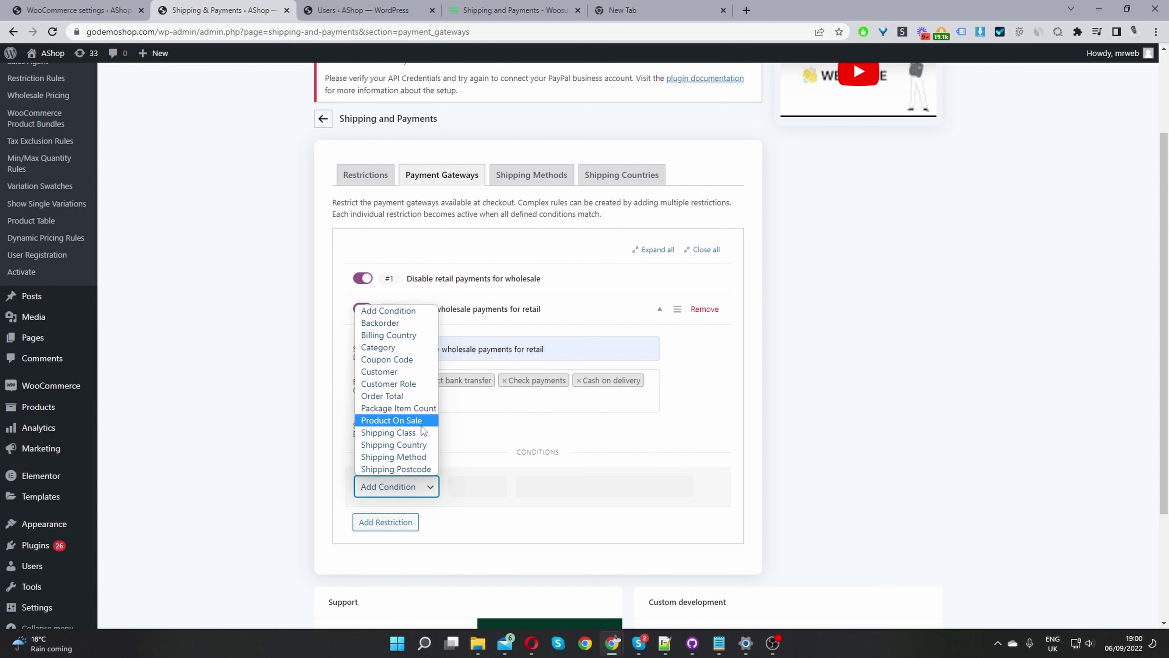
# Give restriction #2 a Customer Role condition set to Customer and save the changes.
pyautogui.click(389, 384)
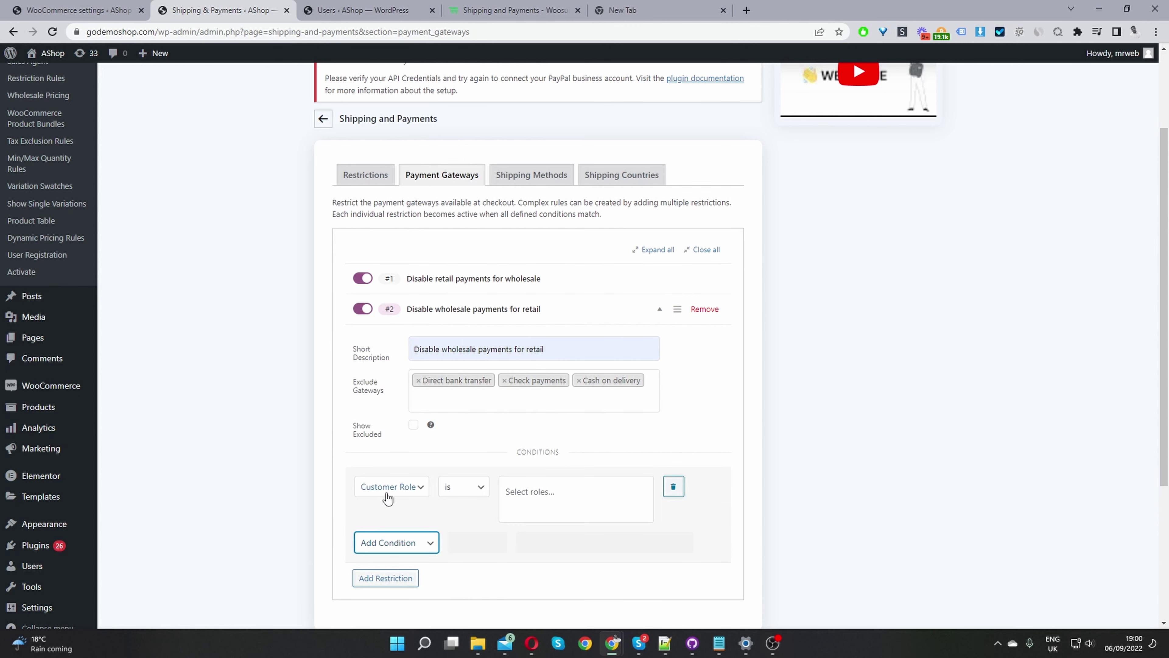
pyautogui.click(516, 492)
pyautogui.scroll(-3, 560, 417)
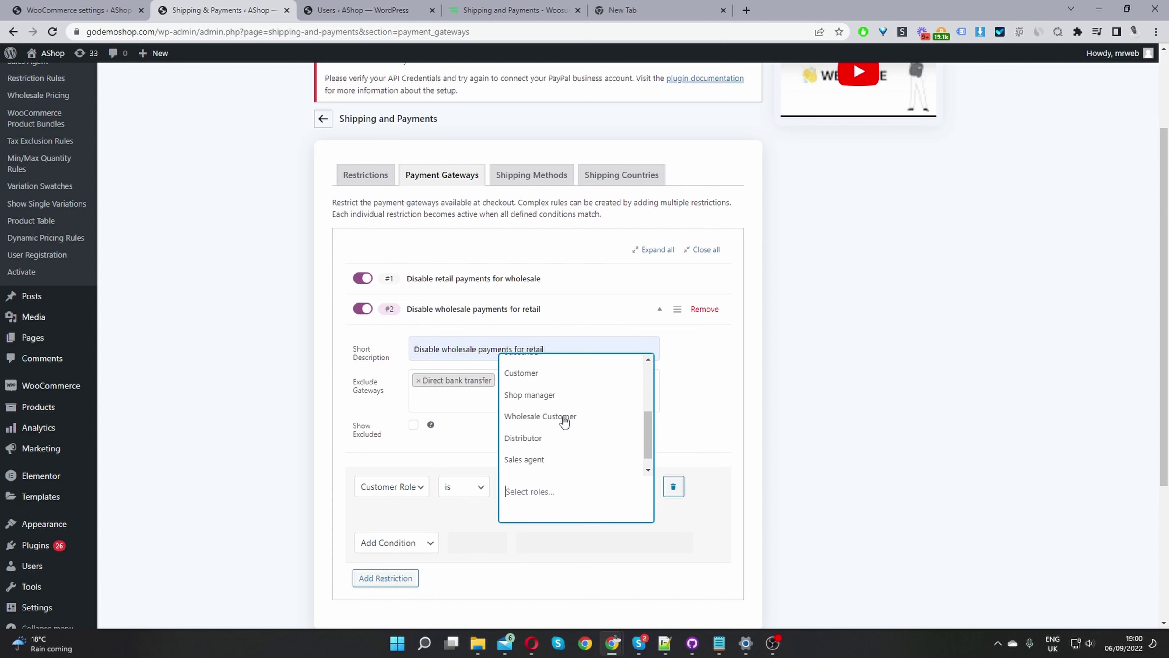
pyautogui.click(539, 376)
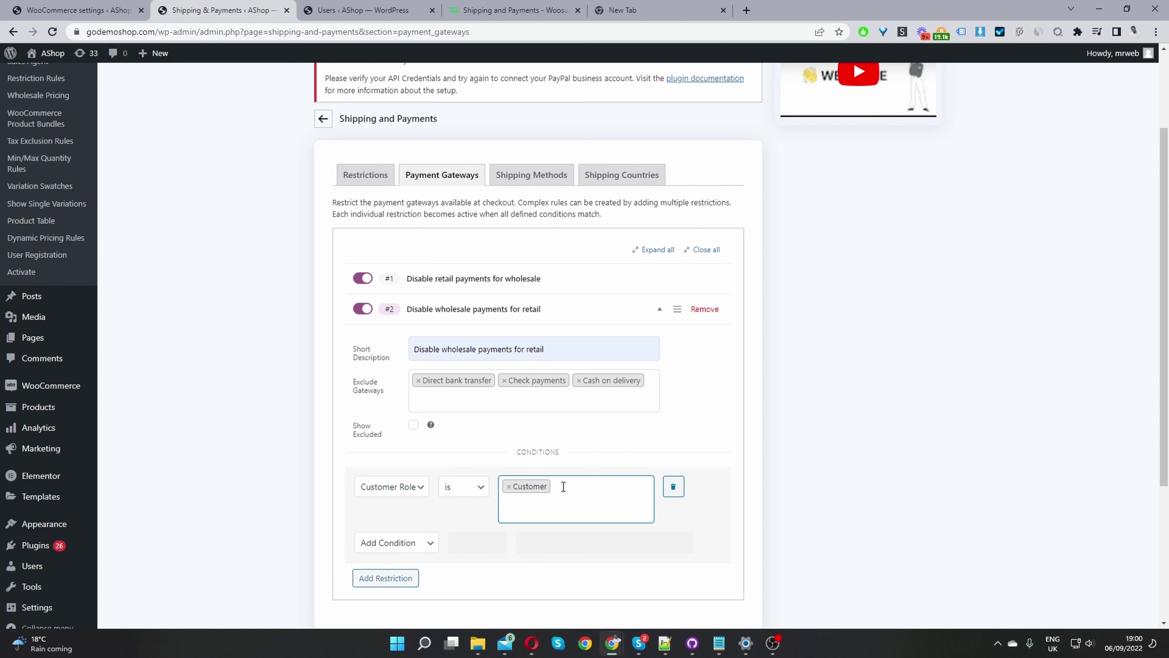
pyautogui.scroll(-5, 562, 486)
pyautogui.scroll(8, 430, 394)
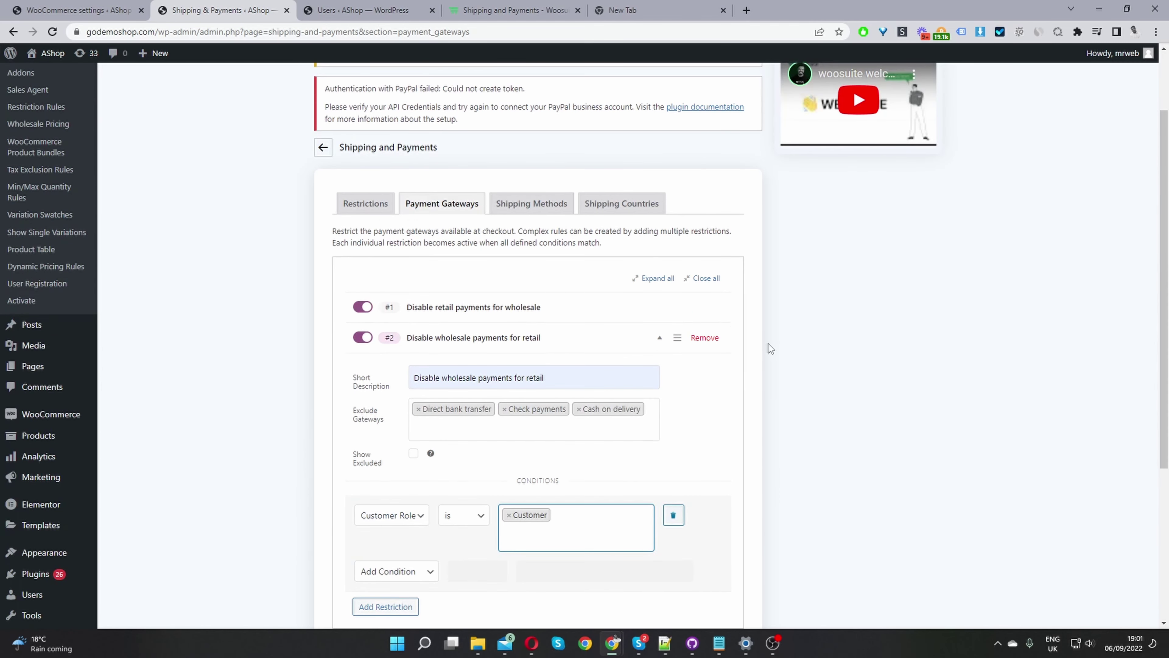
pyautogui.click(902, 81)
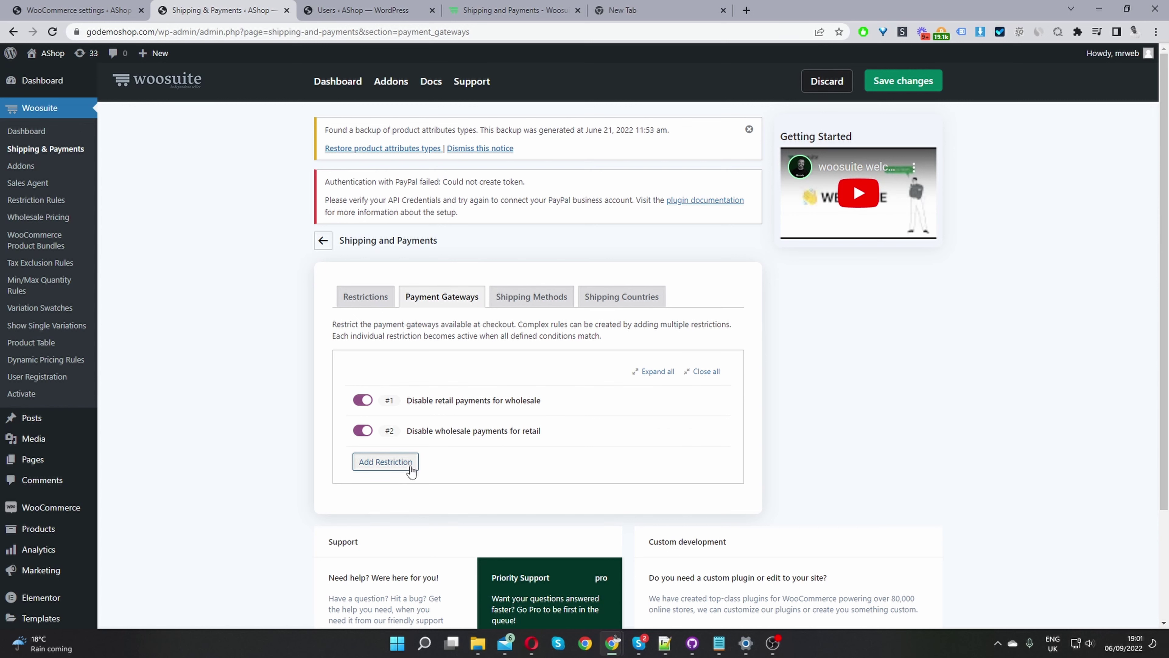
# Expand restriction #1 and make PayPal its excluded gateway, dropping Direct bank transfer.
pyautogui.click(481, 404)
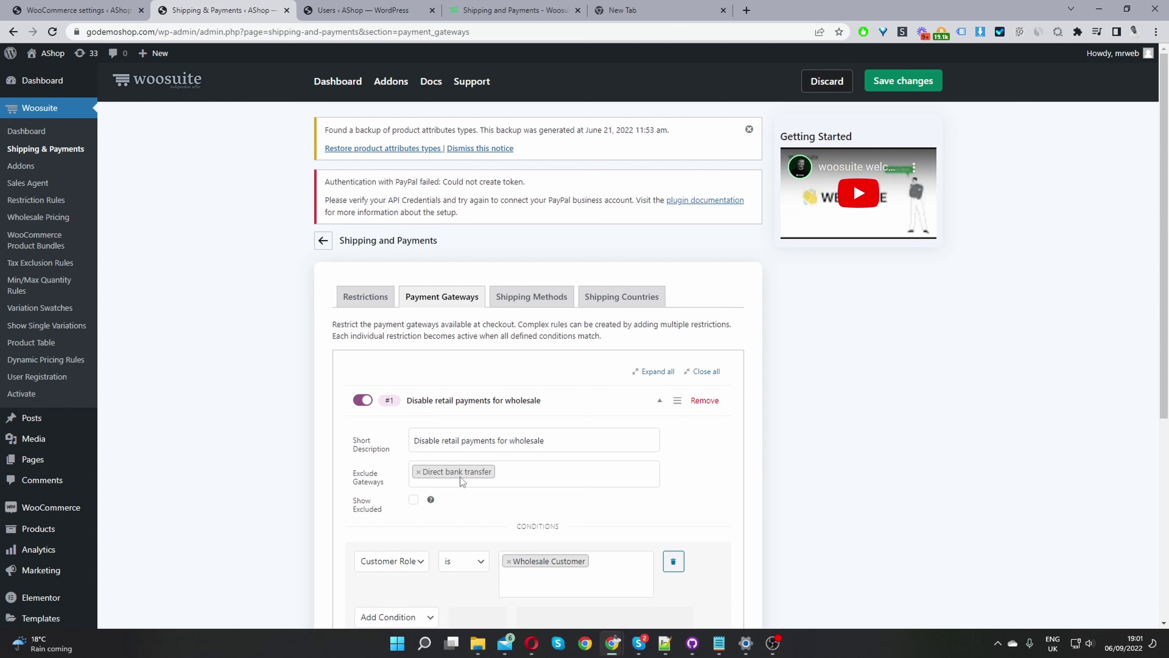
pyautogui.click(419, 471)
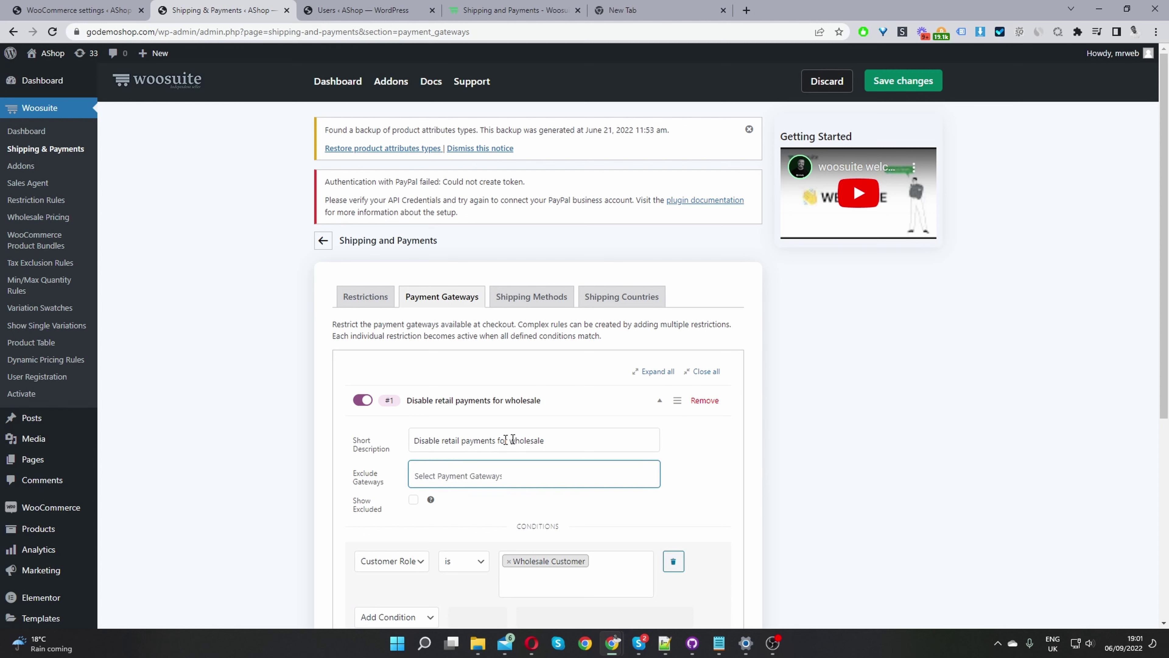
pyautogui.click(560, 443)
pyautogui.scroll(-1, 561, 443)
pyautogui.click(440, 416)
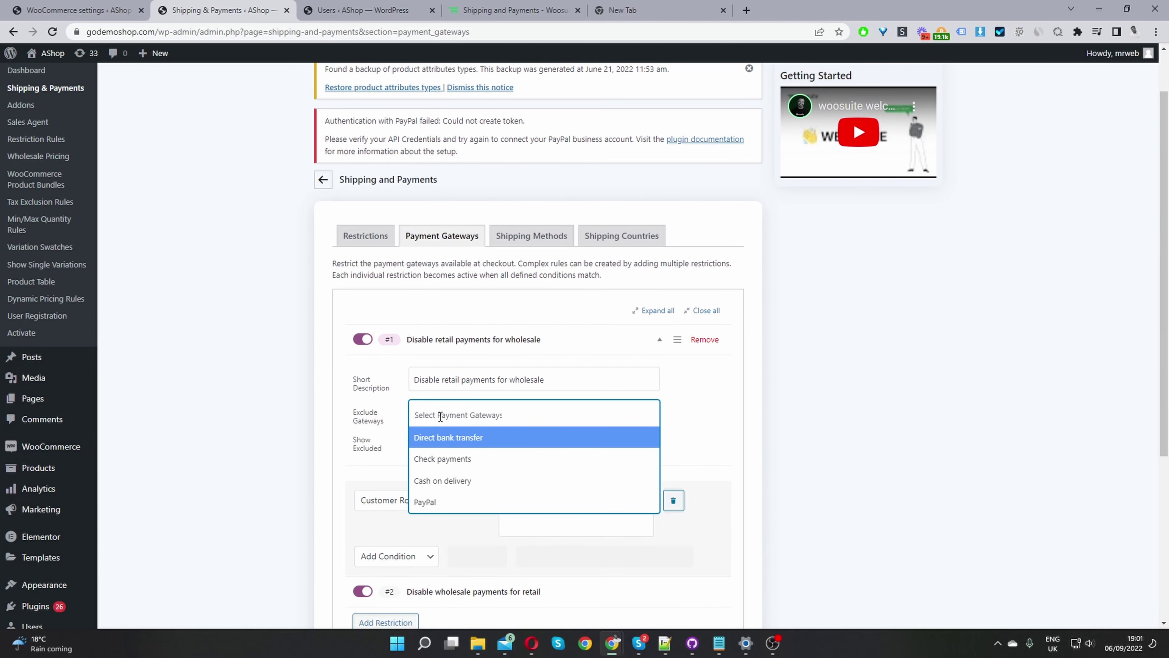
pyautogui.click(445, 503)
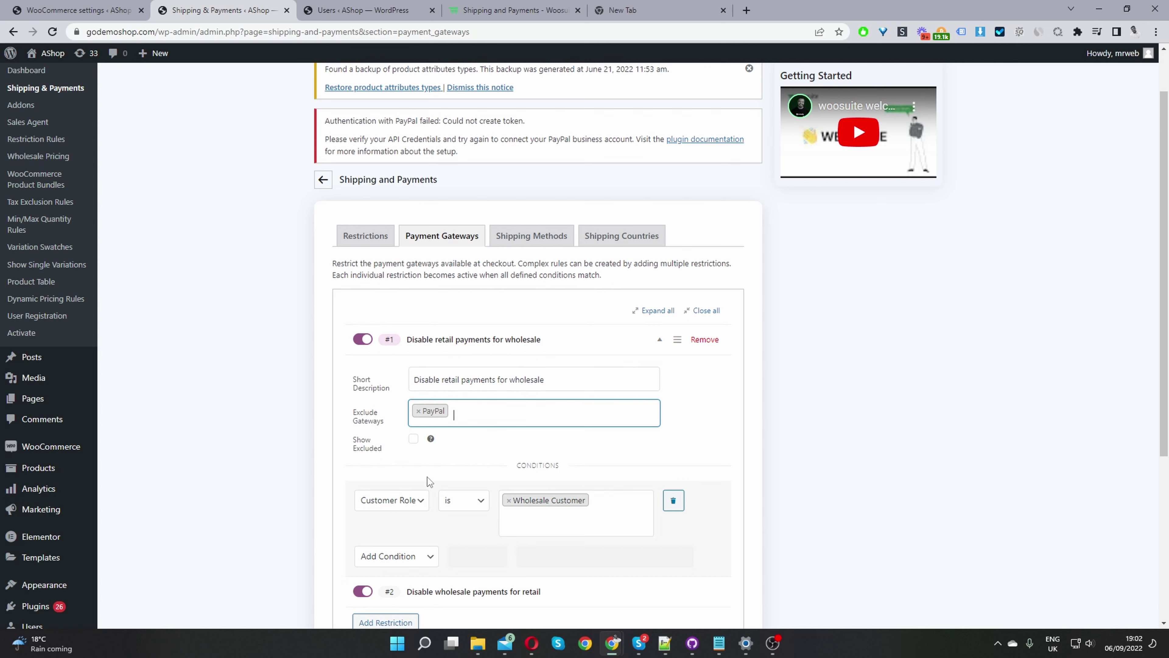
pyautogui.click(391, 502)
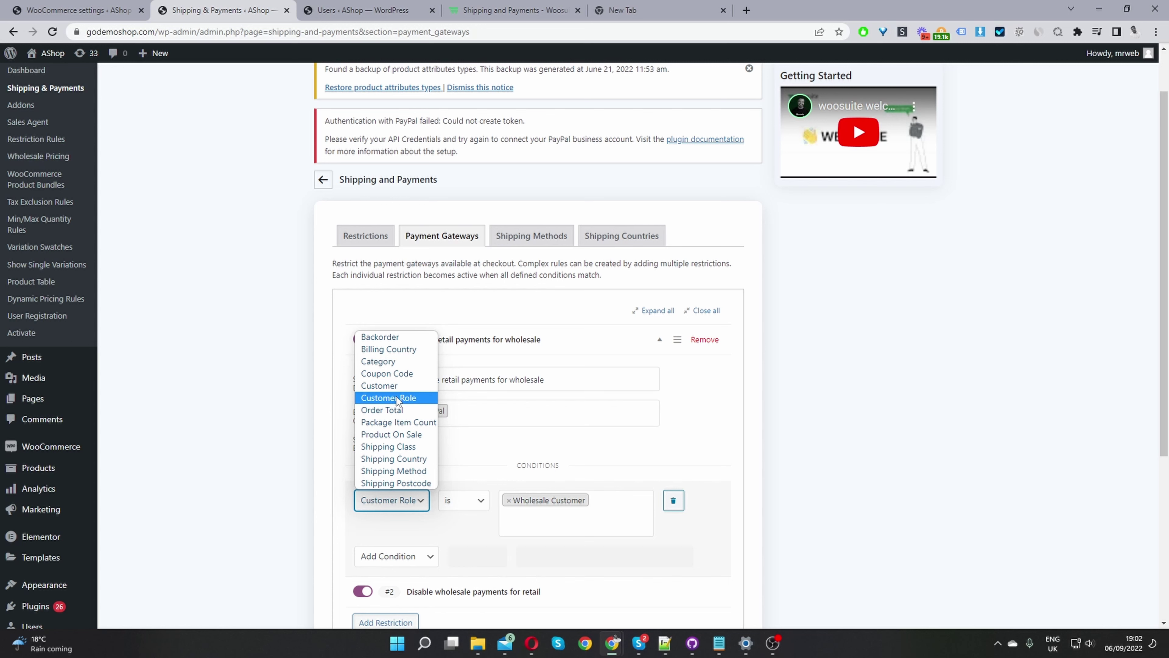
pyautogui.press('Escape')
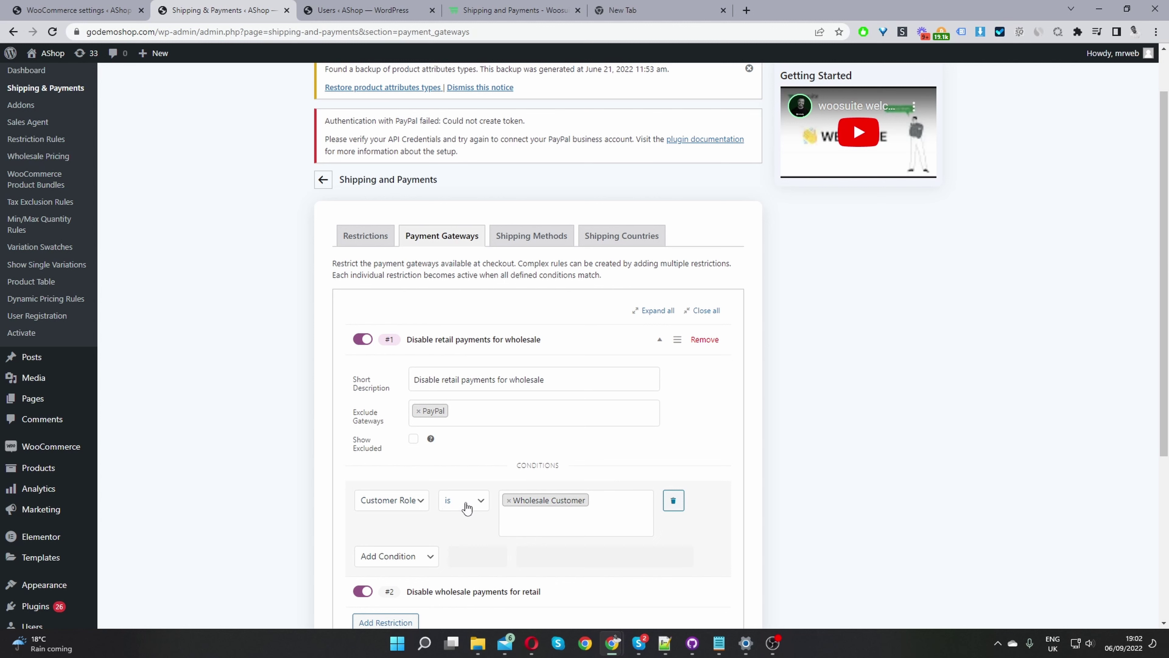
# Add Distributor alongside Wholesale Customer in restriction #1's role condition and save.
pyautogui.click(567, 513)
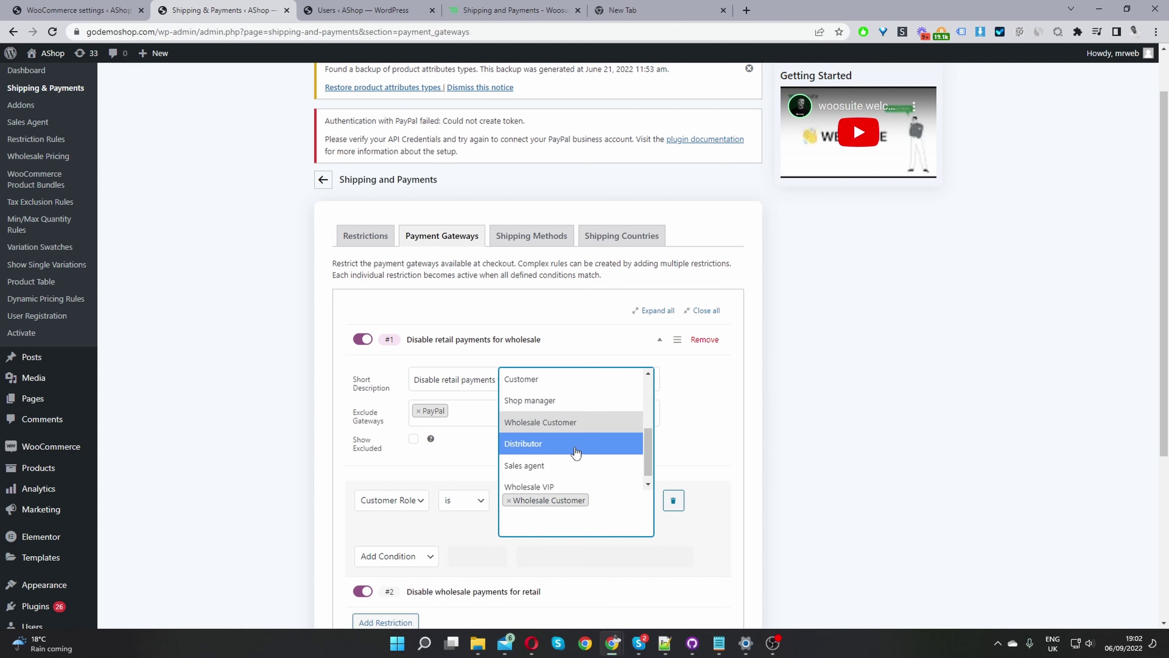
pyautogui.click(540, 446)
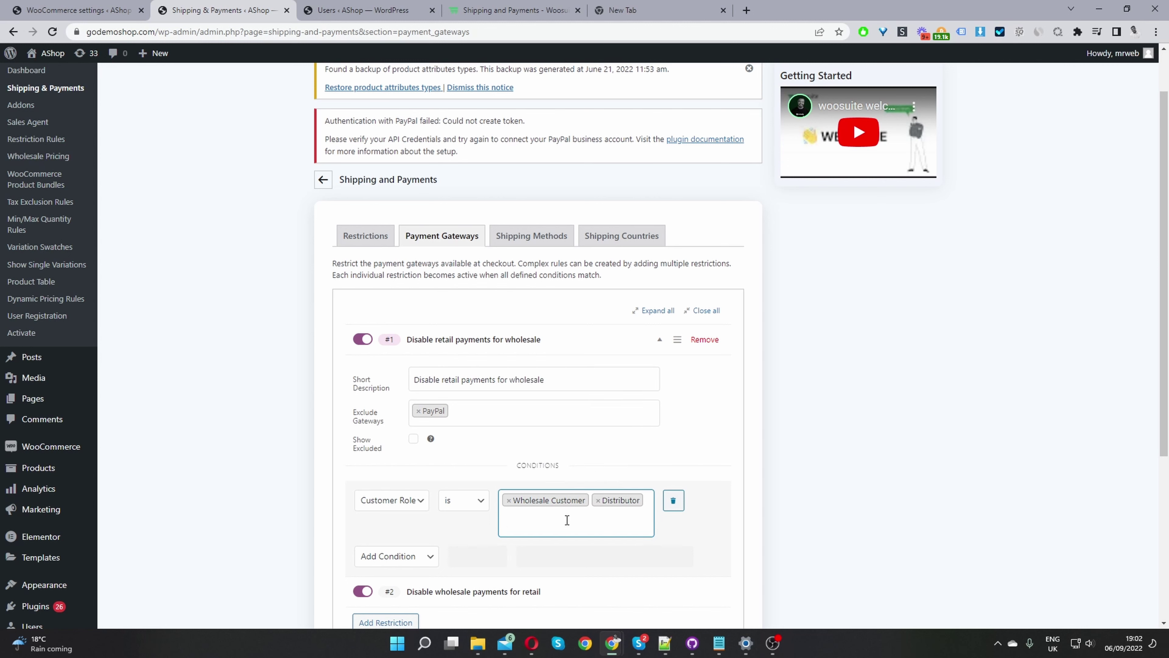
pyautogui.scroll(2, 610, 512)
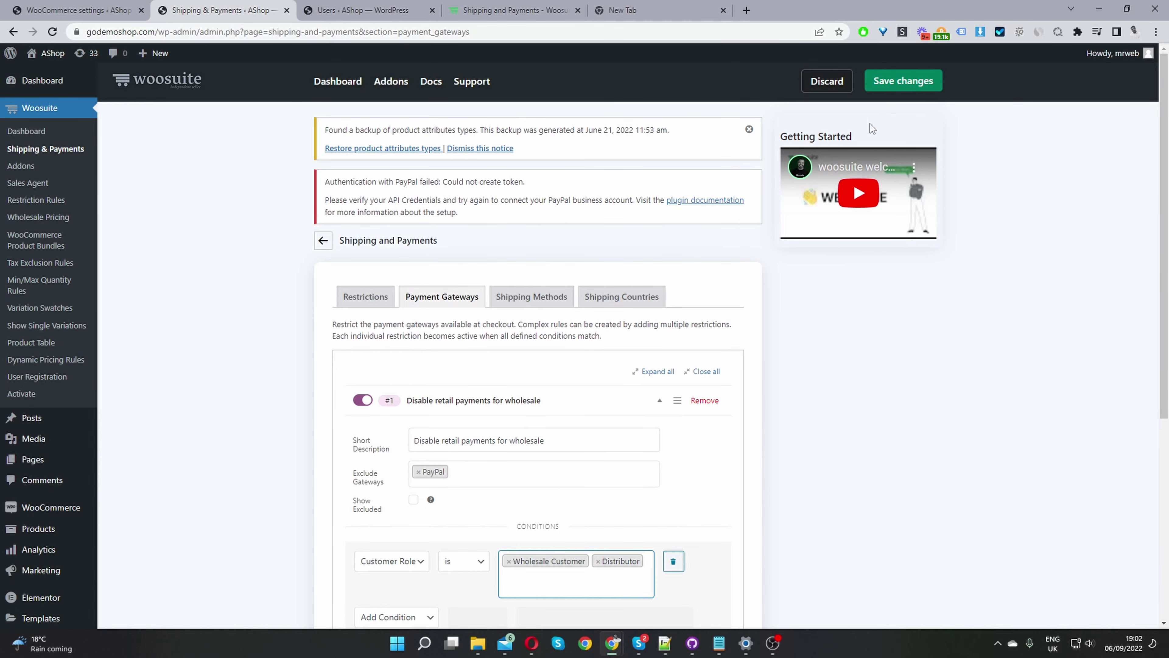
pyautogui.click(903, 81)
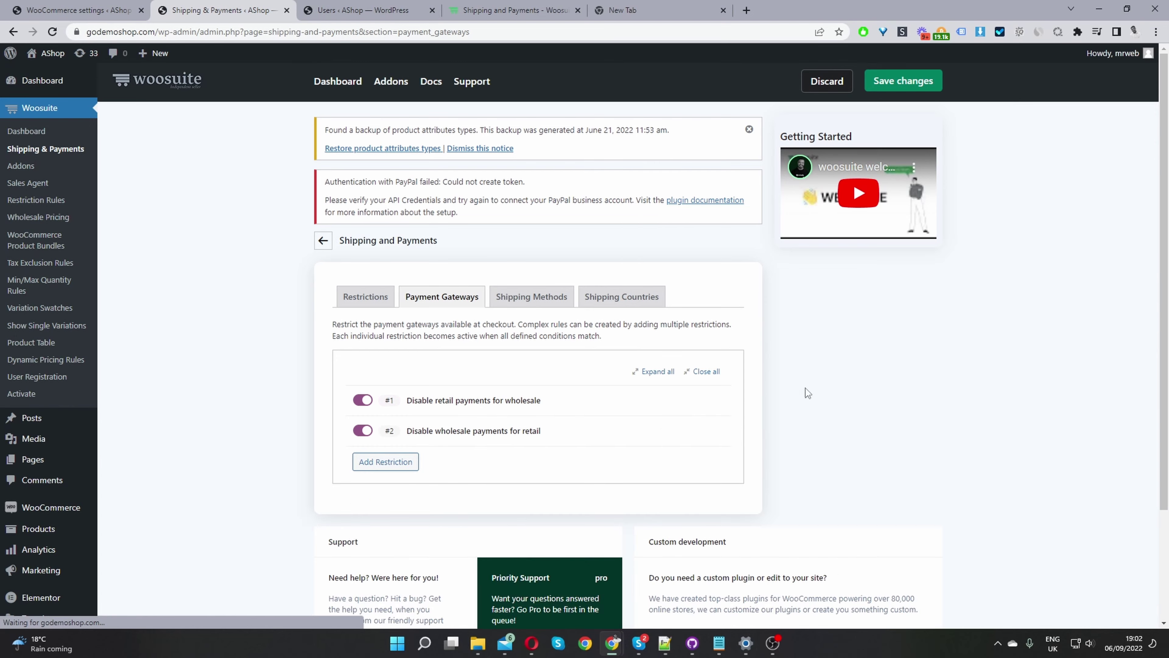
pyautogui.scroll(-5, 708, 390)
pyautogui.scroll(-1, 704, 387)
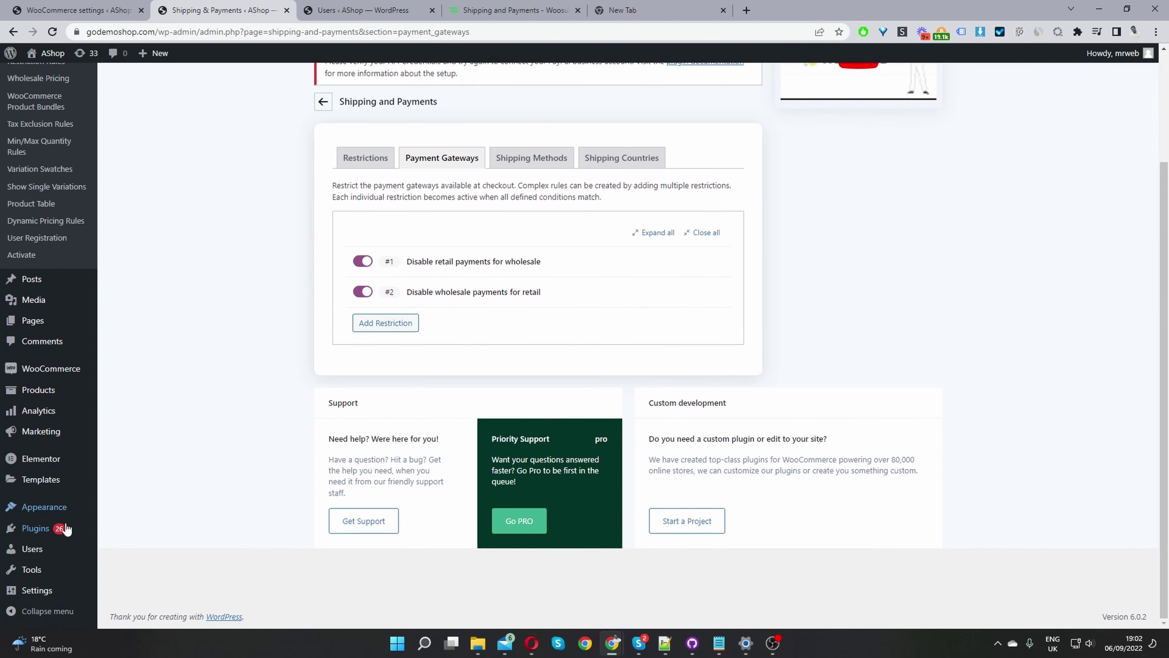
# From All Users, switch into the approved wholesale customer's account.
pyautogui.moveTo(65, 551)
pyautogui.click(125, 522)
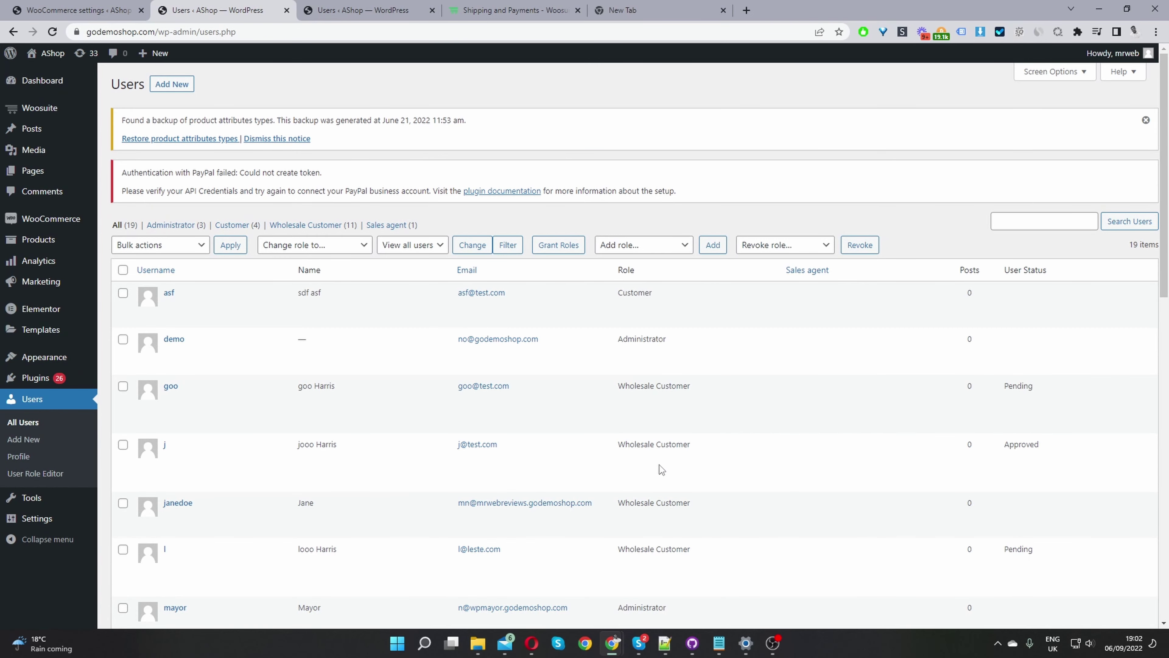
pyautogui.scroll(-5, 659, 464)
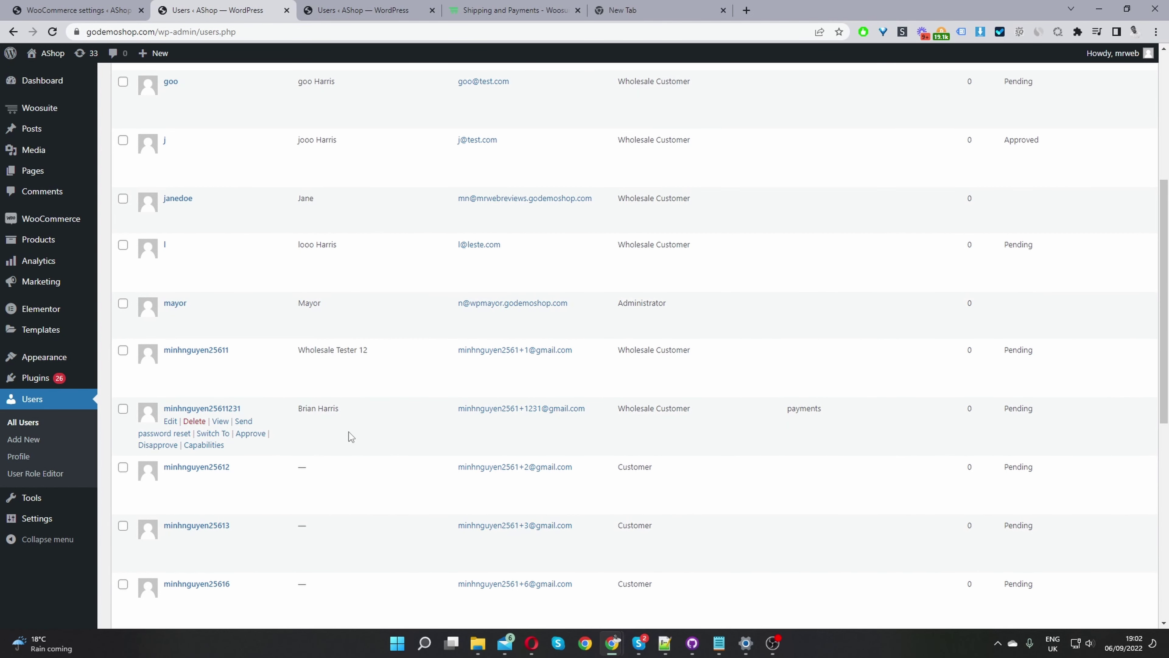
pyautogui.click(213, 165)
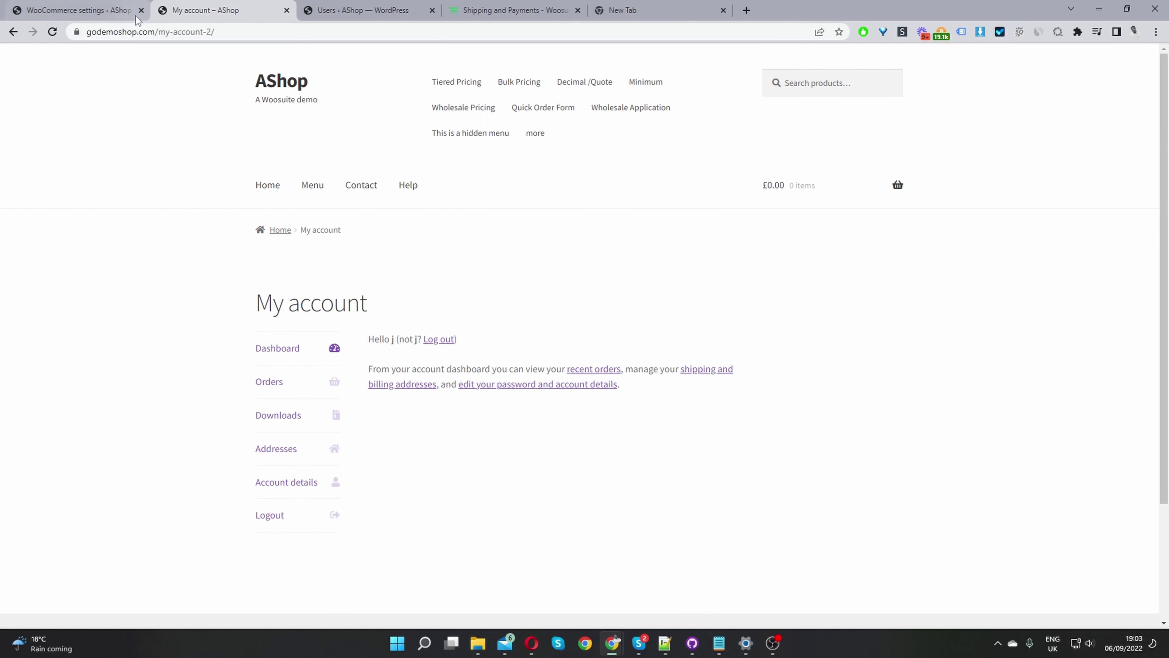
# Load the SHOP page and add the Album to the cart.
pyautogui.moveTo(156, 32); pyautogui.dragTo(209, 32)
pyautogui.write('SHOP')
pyautogui.press('Return')
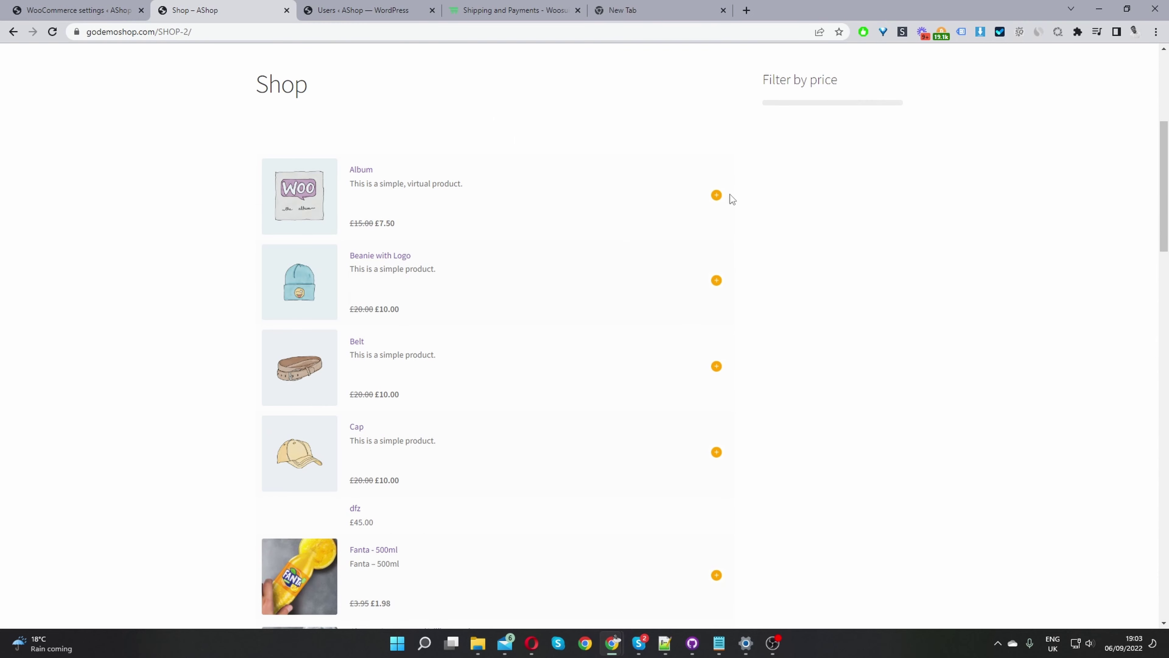
pyautogui.click(716, 195)
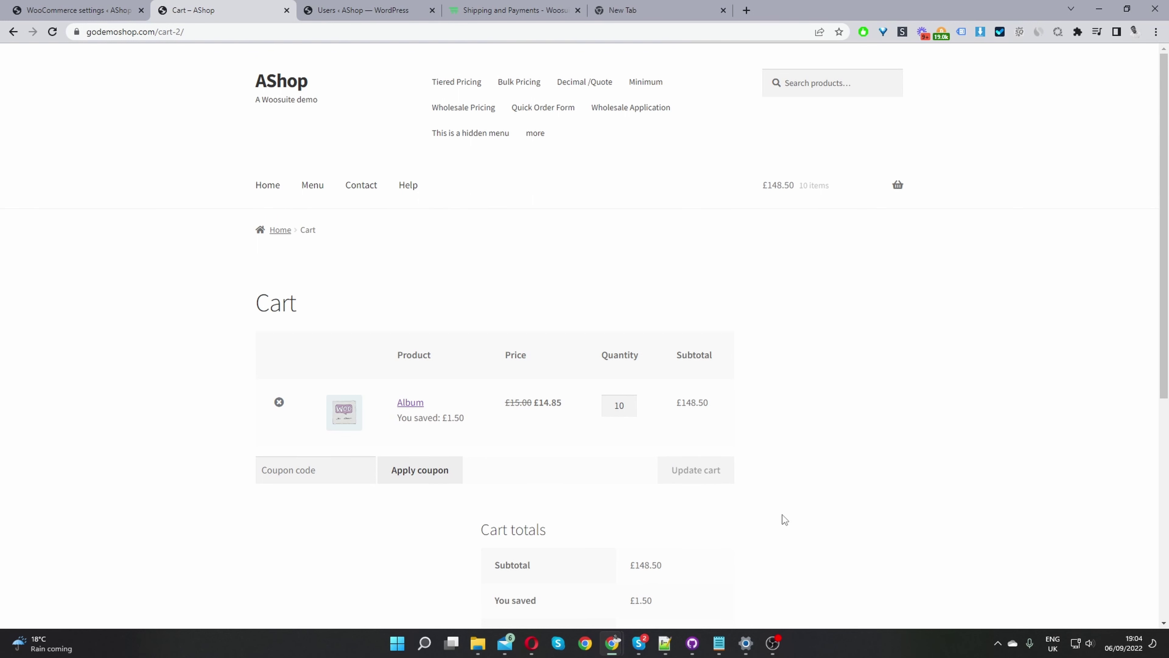
# Proceed to checkout and confirm only bank transfer, check and cash on delivery are offered.
pyautogui.scroll(-3, 526, 446)
pyautogui.scroll(-1, 526, 444)
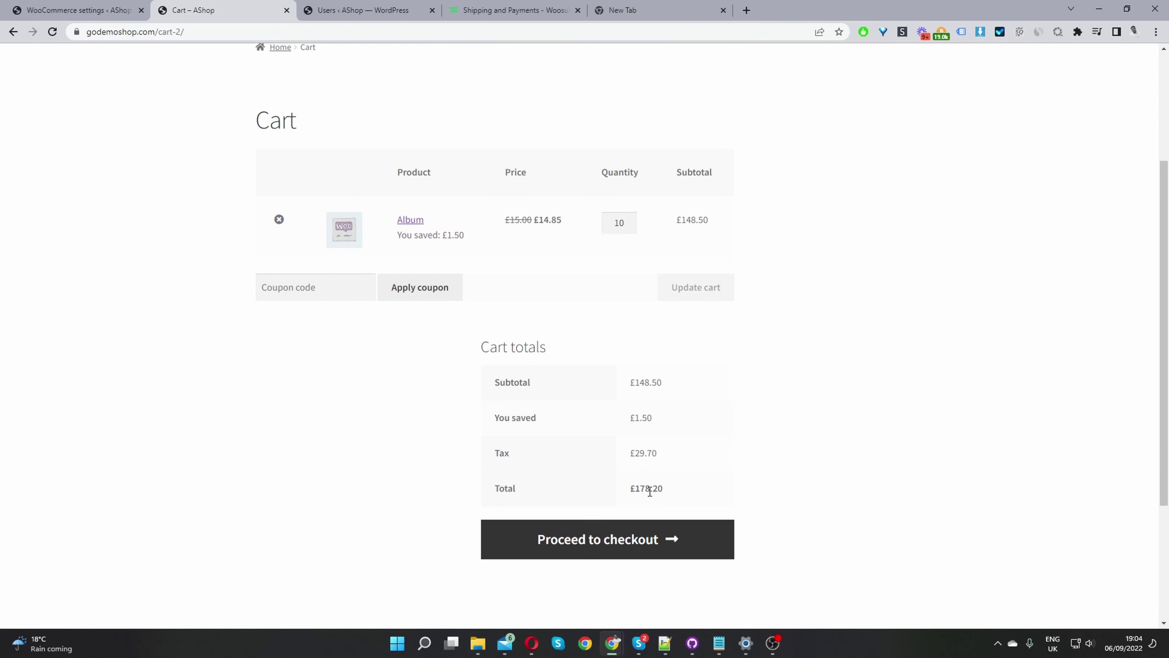
pyautogui.click(588, 550)
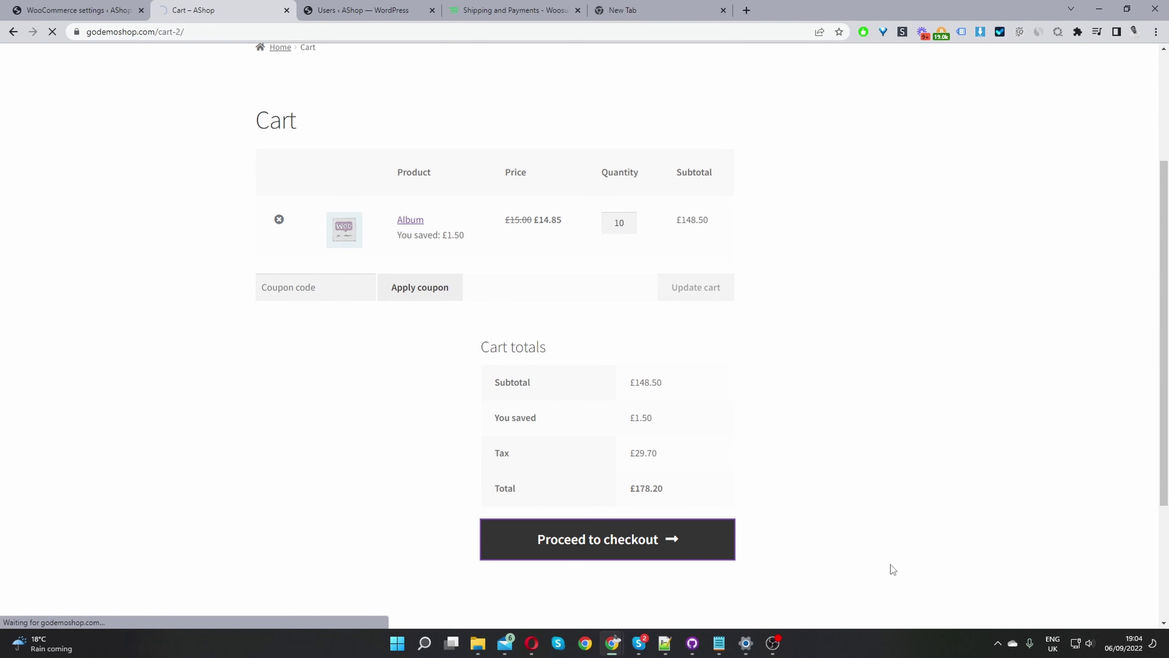
pyautogui.scroll(-4, 693, 418)
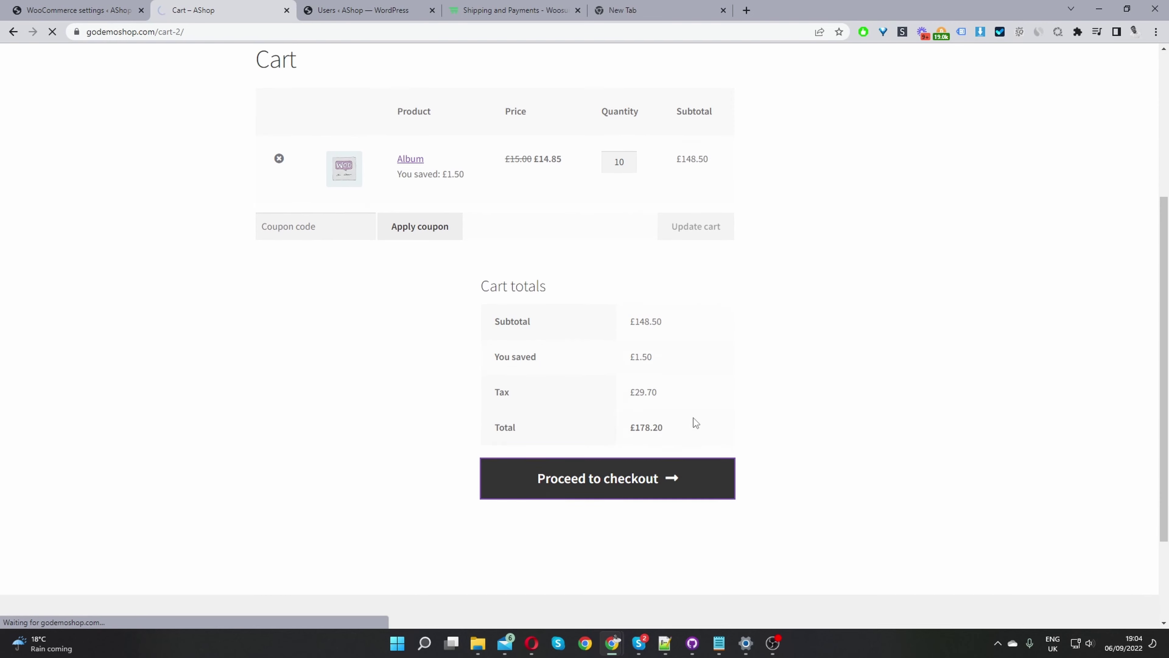
pyautogui.scroll(-5, 729, 437)
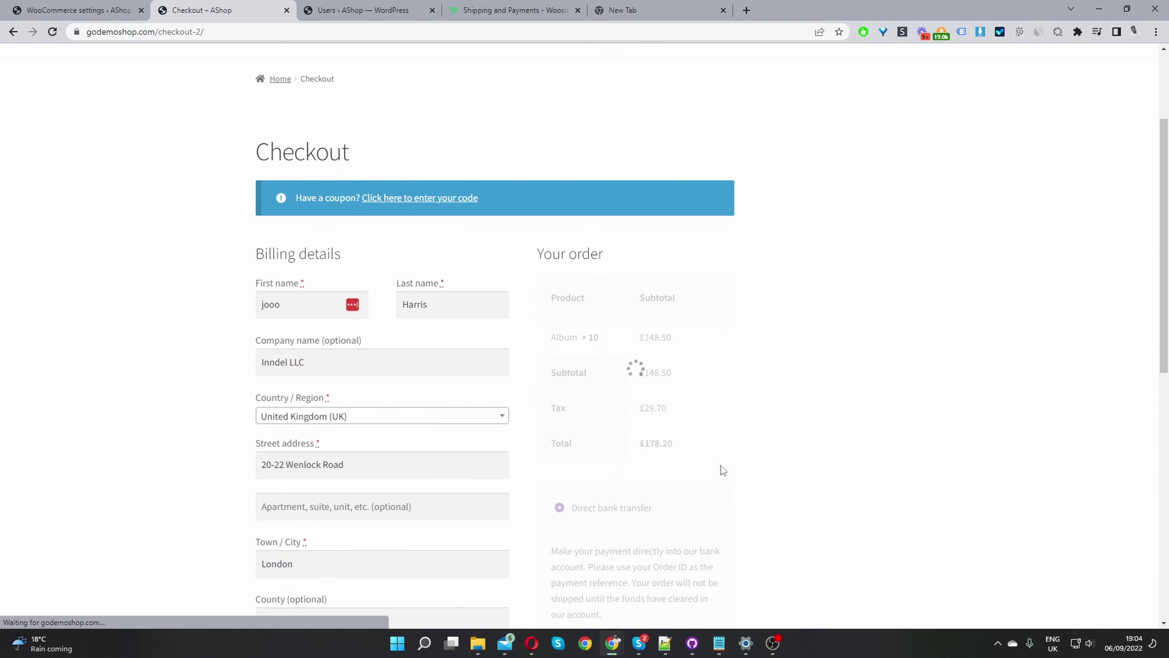
pyautogui.scroll(-3, 670, 374)
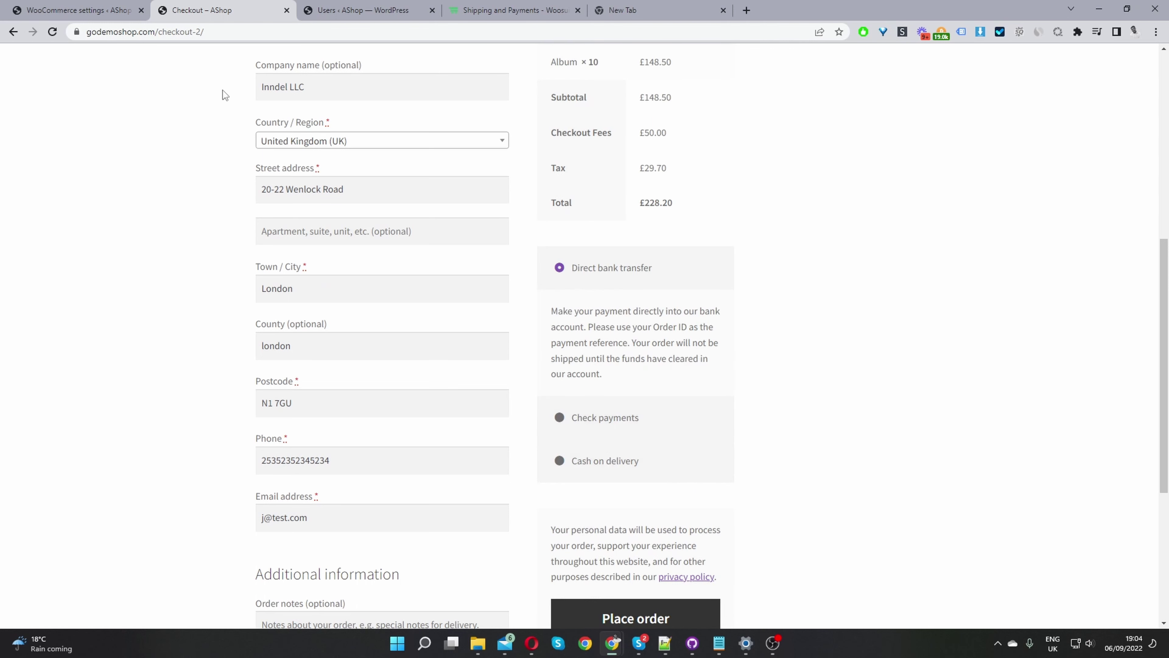
# Copy the checkout URL and paste it into a new private browsing window.
pyautogui.moveTo(208, 33); pyautogui.dragTo(88, 33)
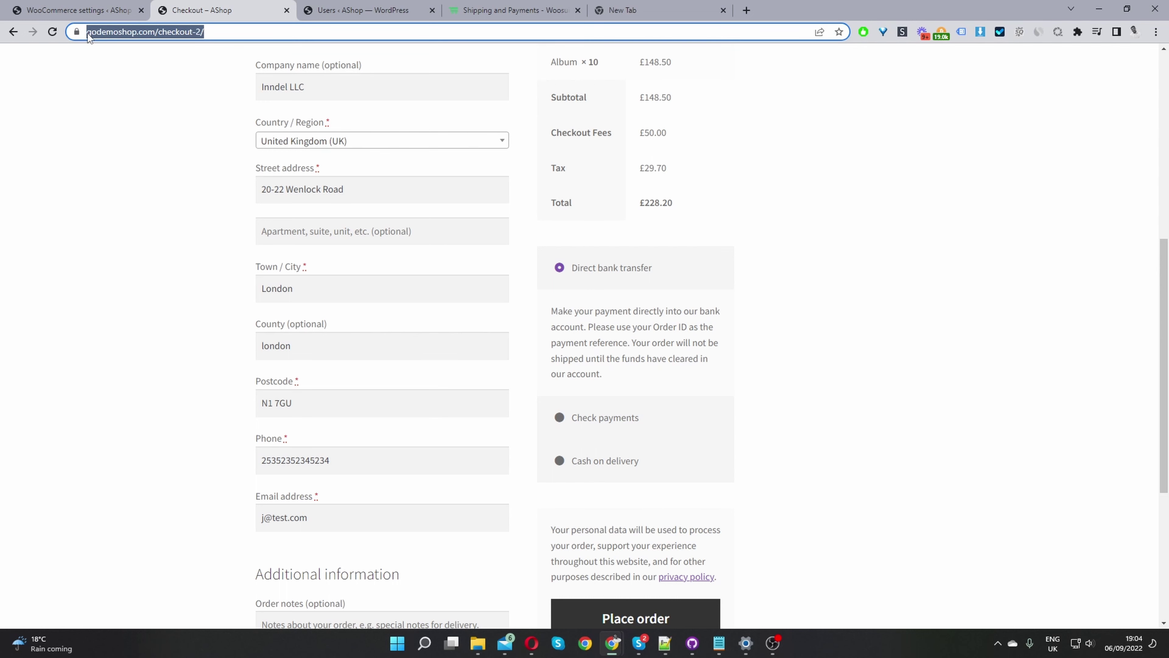
pyautogui.hotkey('ctrl', 'c')
pyautogui.hotkey('ctrl', 'shift', 'n')
pyautogui.hotkey('ctrl', 'v')
# Load the pasted address as a guest, add the Album and open the cart.
pyautogui.press('Return')
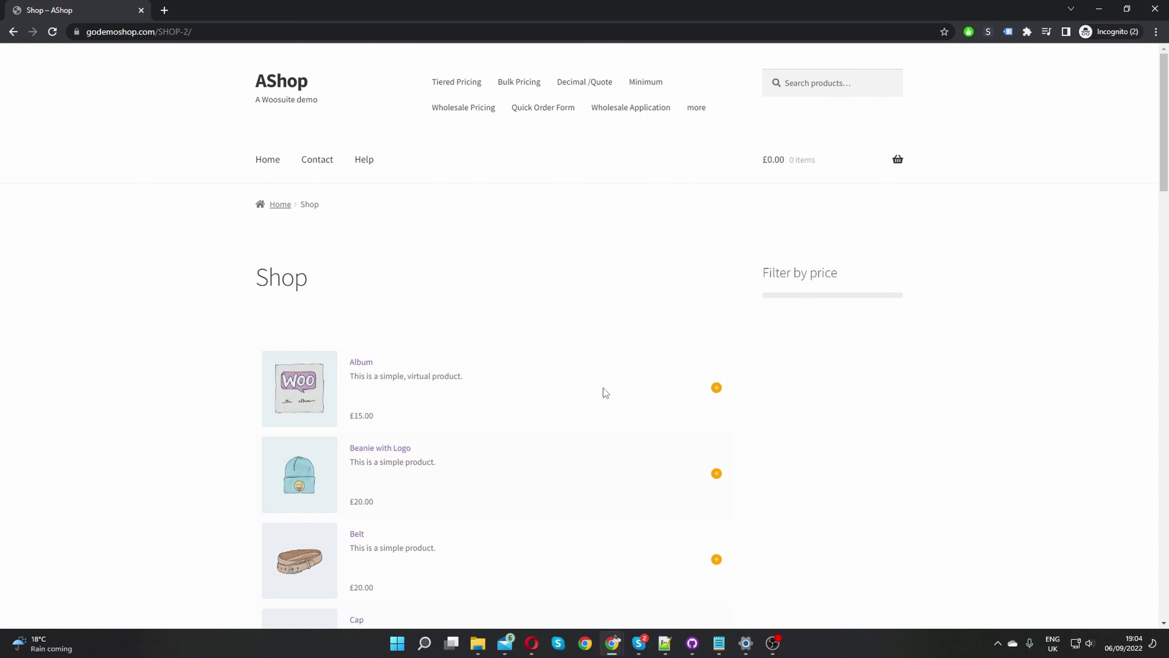
pyautogui.click(716, 389)
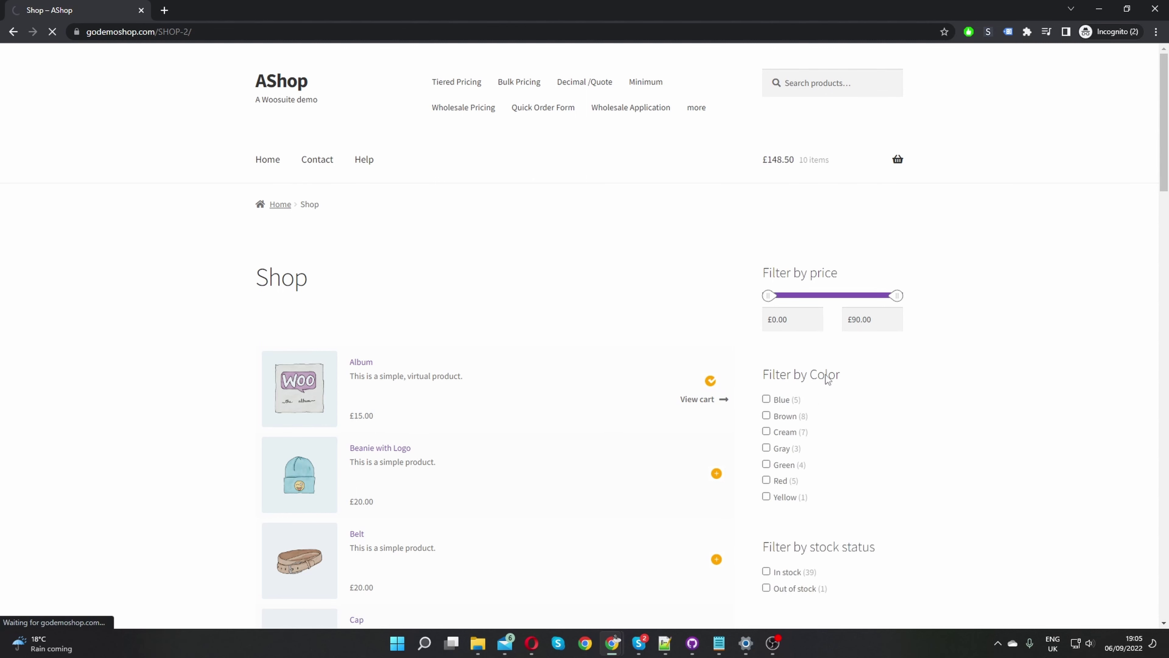
pyautogui.click(699, 397)
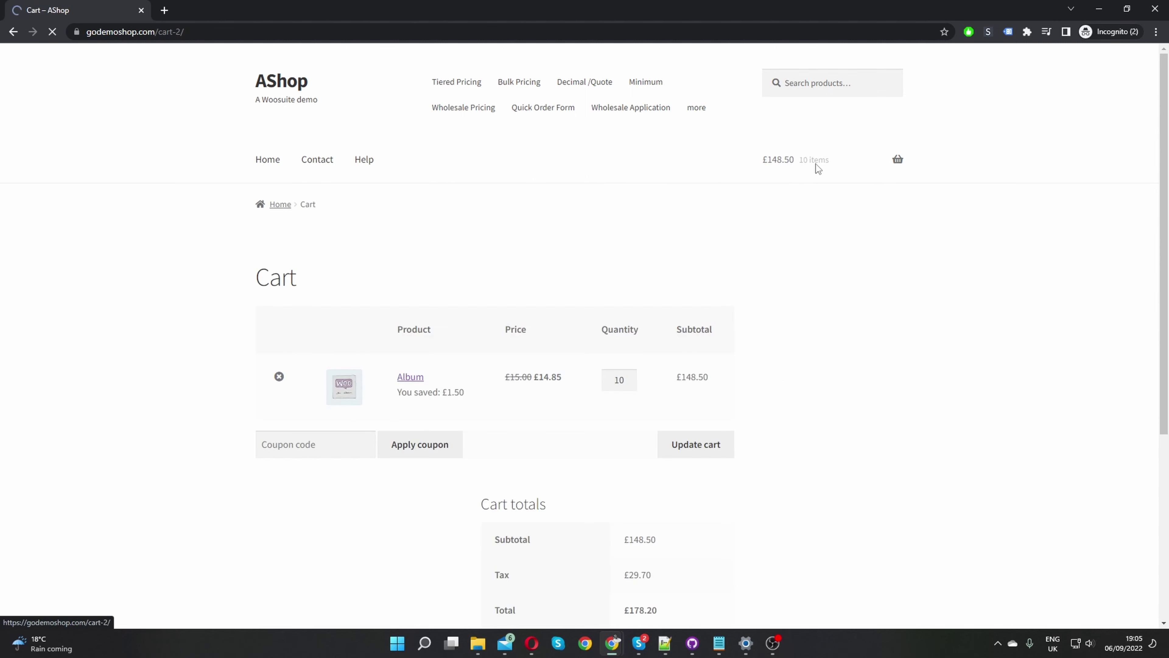
# Check out as a guest, verifying PayPal appears with the other three methods, then minimize the window.
pyautogui.scroll(-5, 584, 378)
pyautogui.click(584, 379)
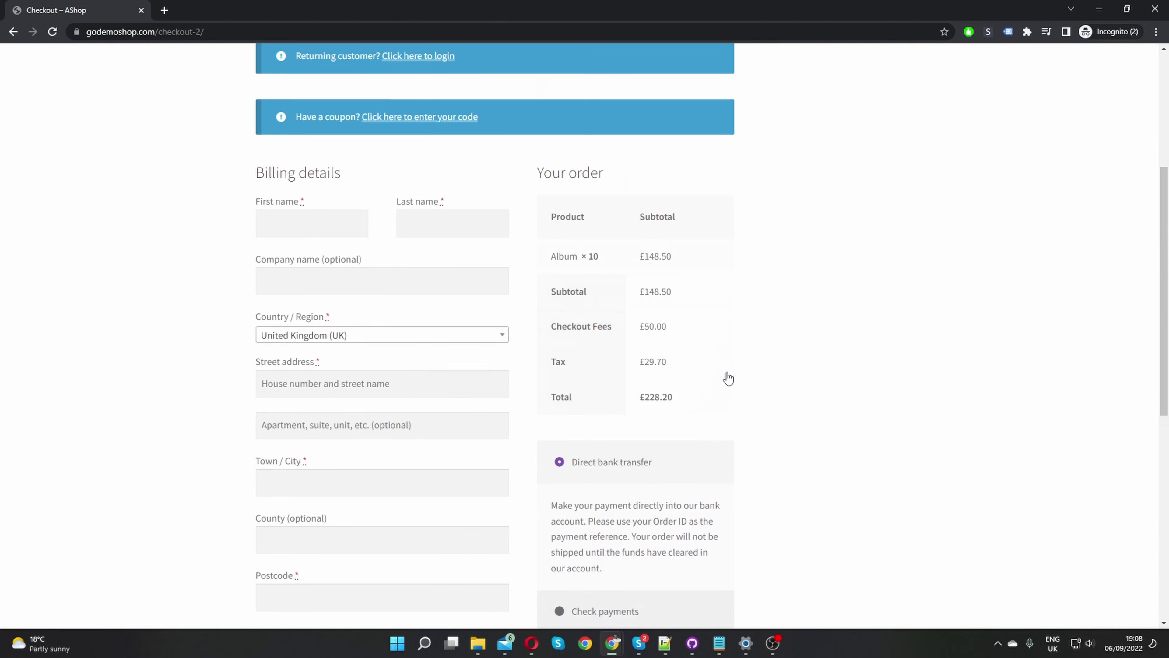
pyautogui.scroll(2, 755, 373)
pyautogui.scroll(-4, 783, 368)
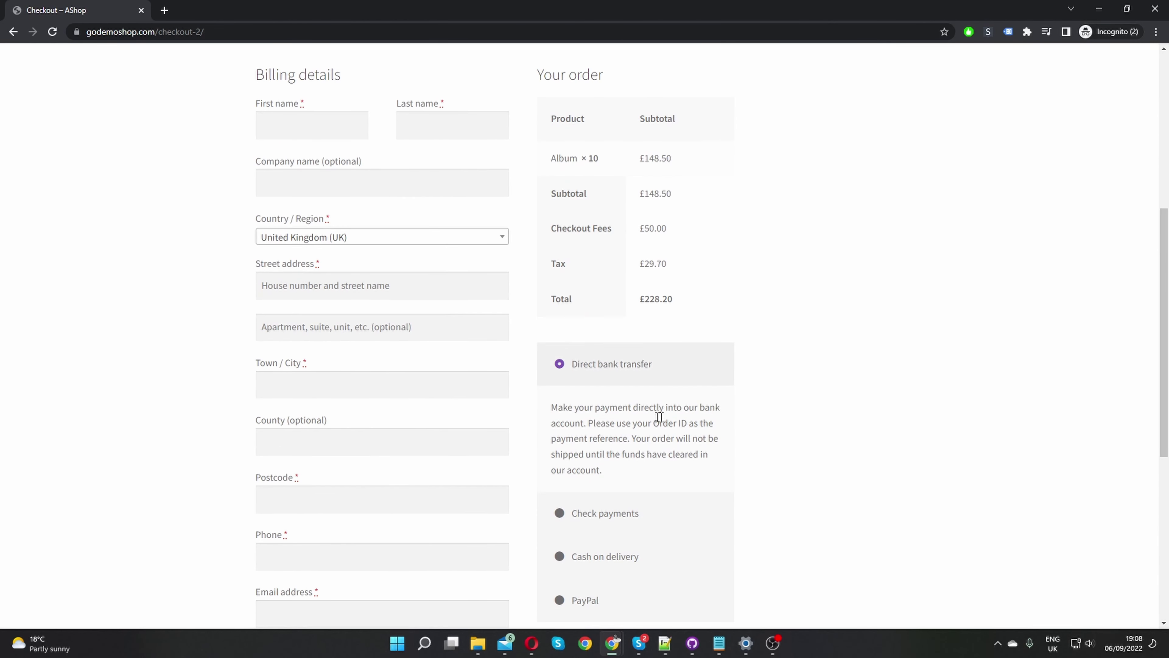
pyautogui.scroll(-3, 667, 418)
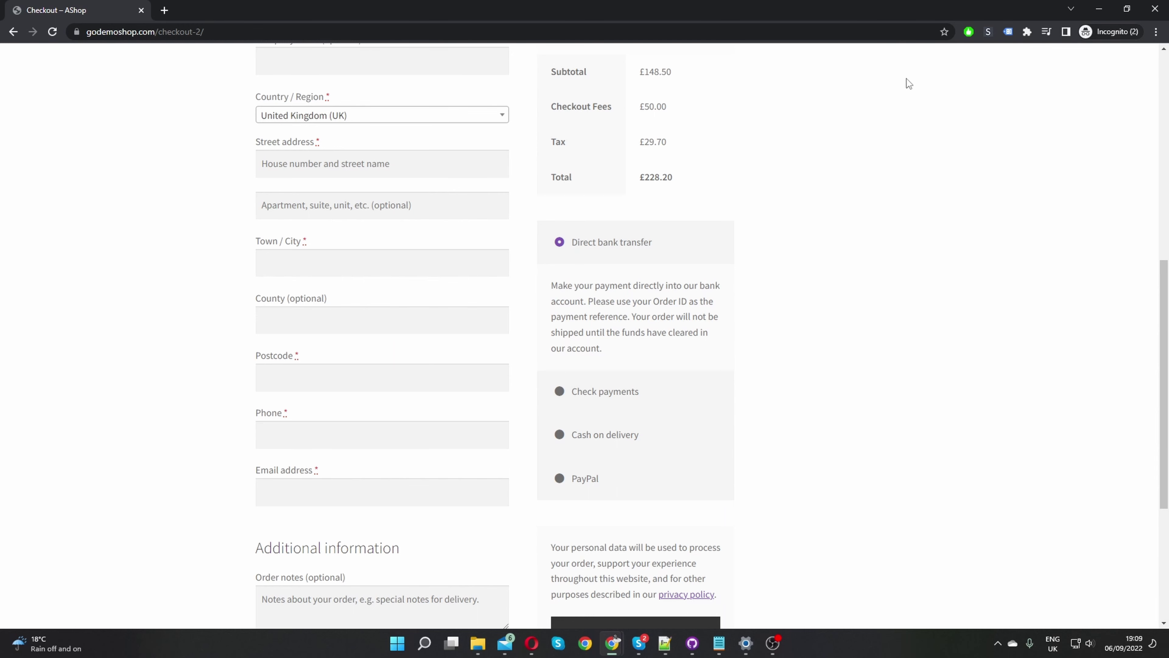
pyautogui.click(1097, 10)
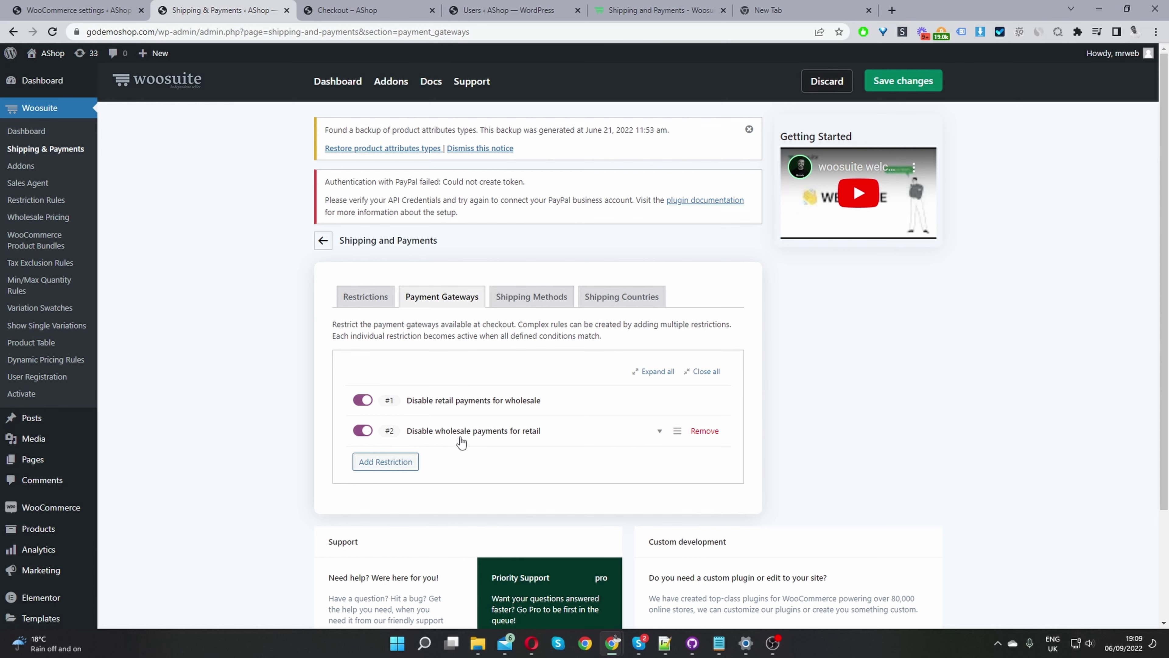
# Add Guest to restriction #2's roles, save, and reload the private checkout showing only PayPal.
pyautogui.click(471, 437)
pyautogui.scroll(-4, 624, 457)
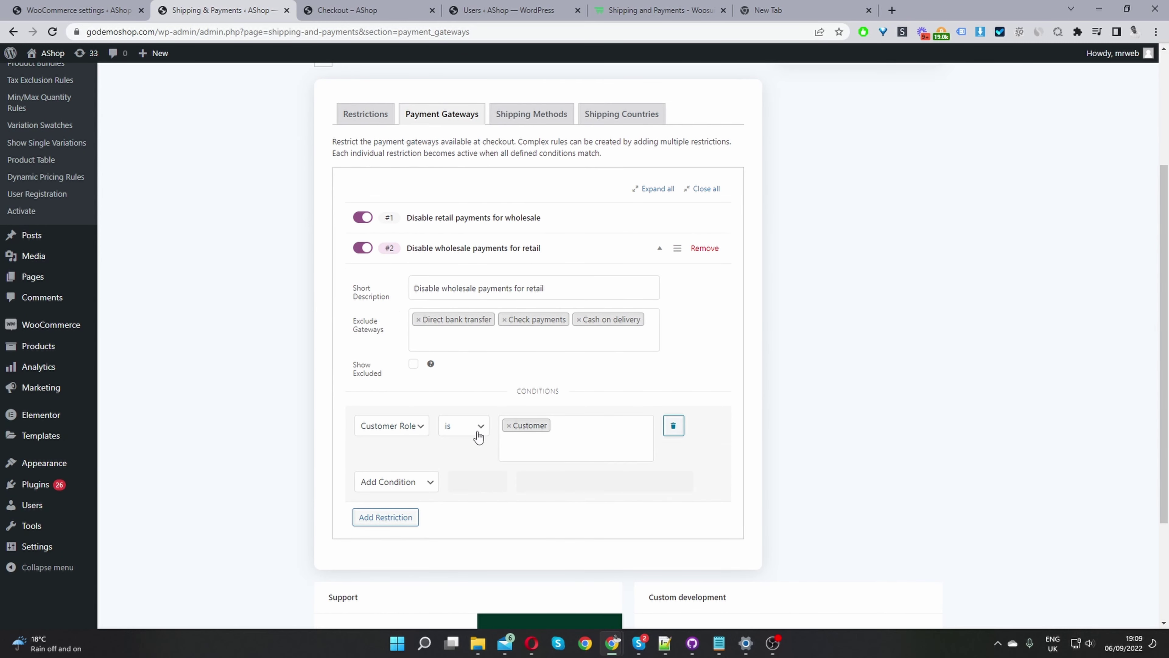
pyautogui.click(588, 435)
pyautogui.scroll(3, 577, 491)
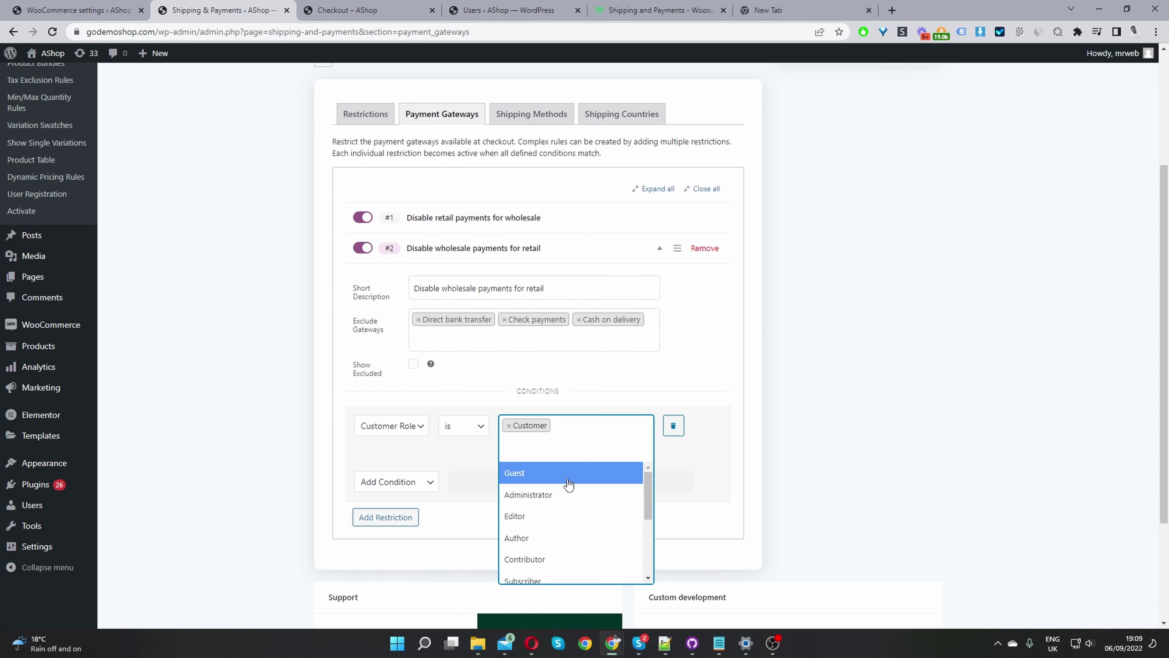
pyautogui.click(580, 477)
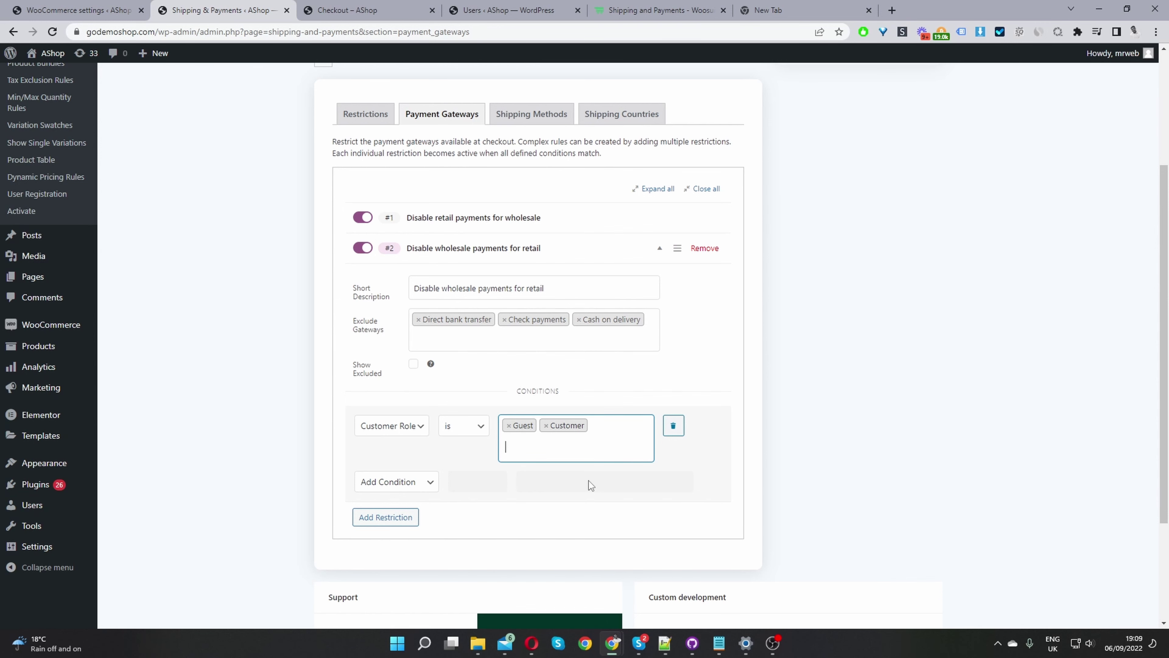
pyautogui.scroll(4, 592, 479)
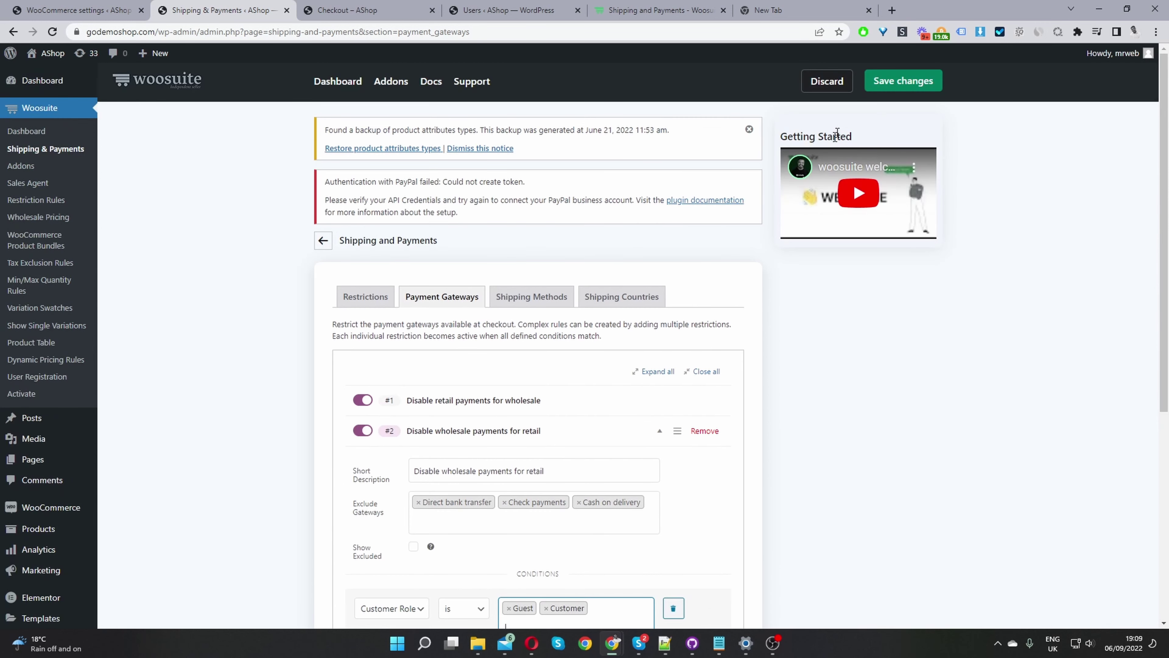
pyautogui.click(889, 85)
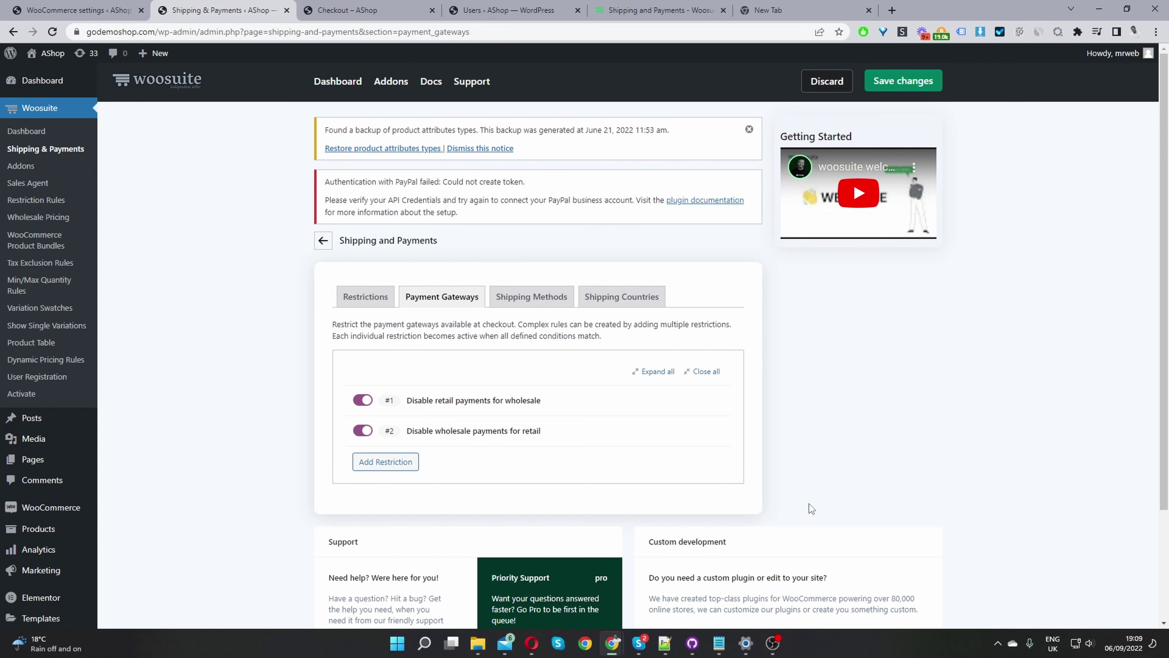
pyautogui.click(624, 643)
pyautogui.click(54, 32)
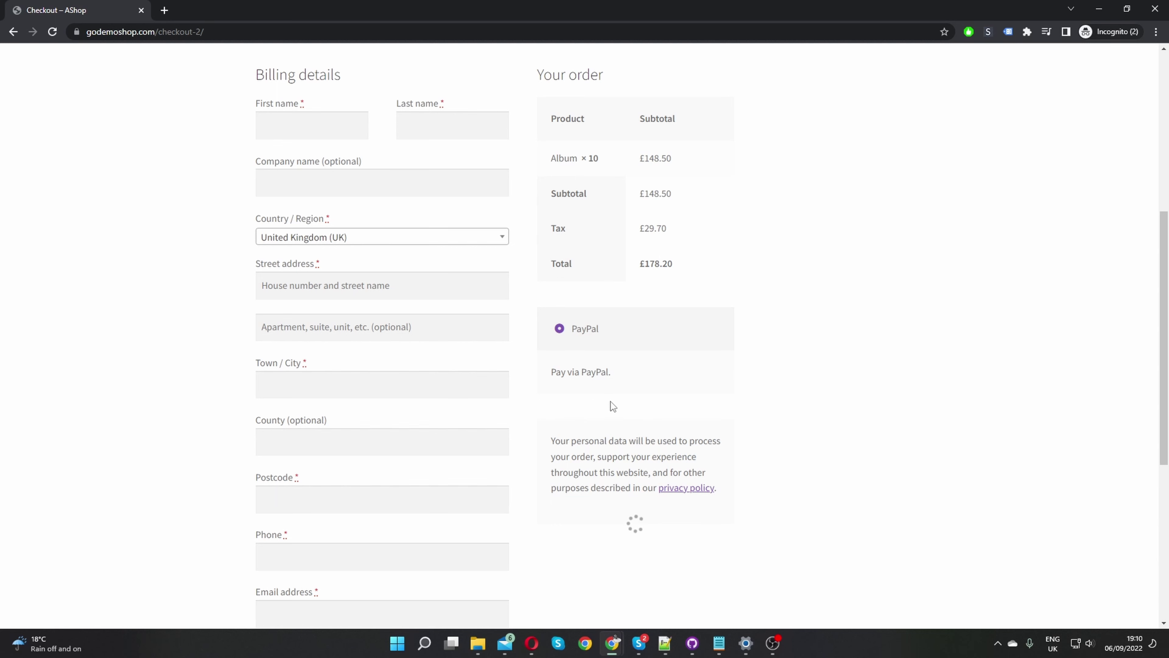
# Scroll the guest checkout to the payment section showing PayPal as the only method.
pyautogui.scroll(-1, 610, 401)
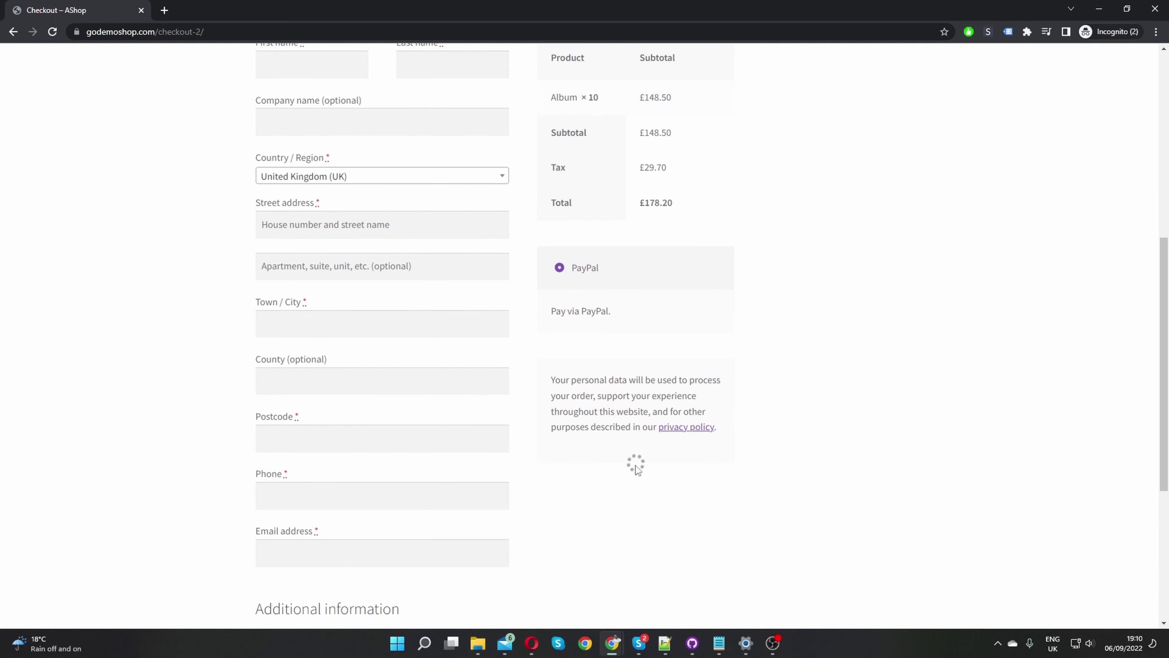